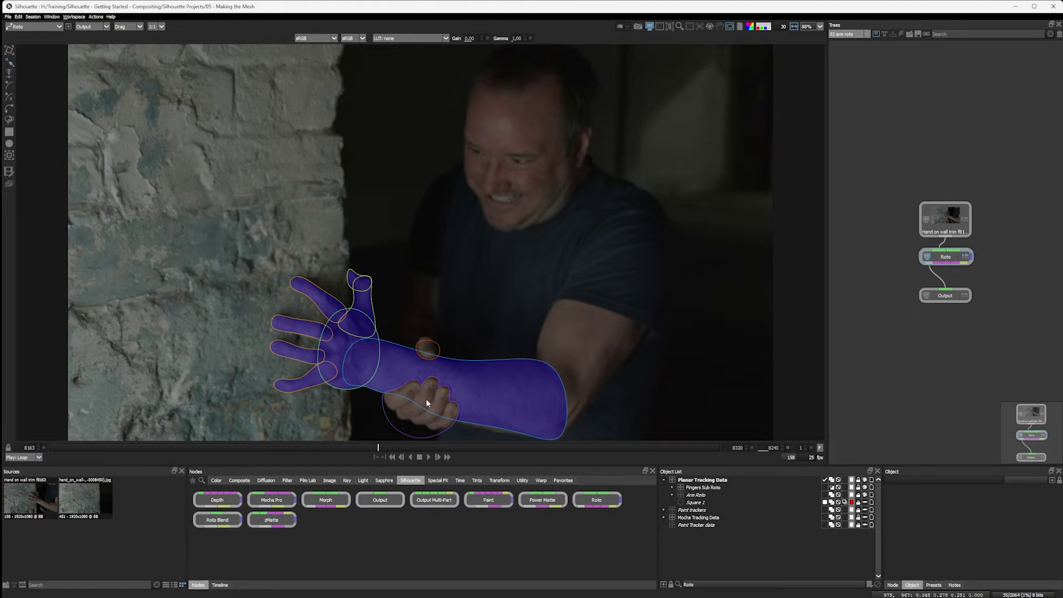
Toggle the alpha view to check the arm and hand roto matte, then return to colour
{"action": "key", "text": "a"}
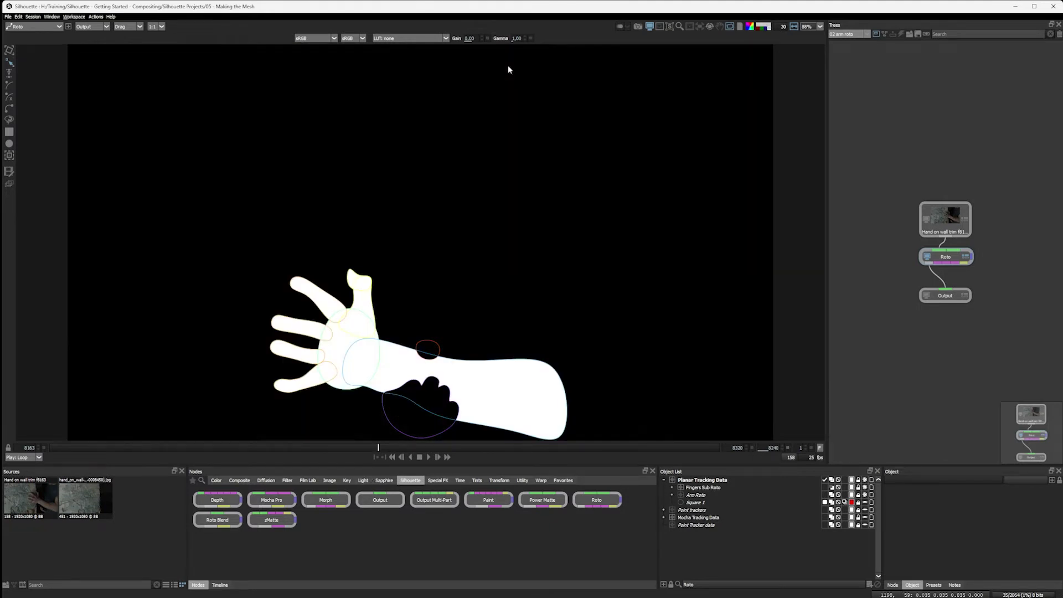
{"action": "key", "text": "a"}
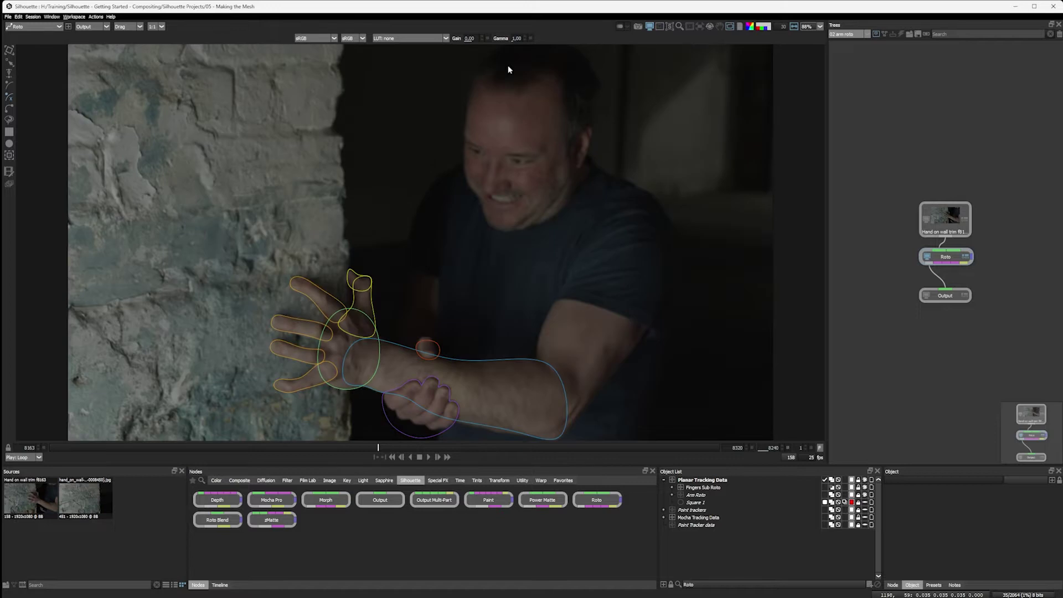
Hide the roto outlines, scrub through the arm's motion, and add a Mocha Pro node
{"action": "key", "text": "shift+s"}
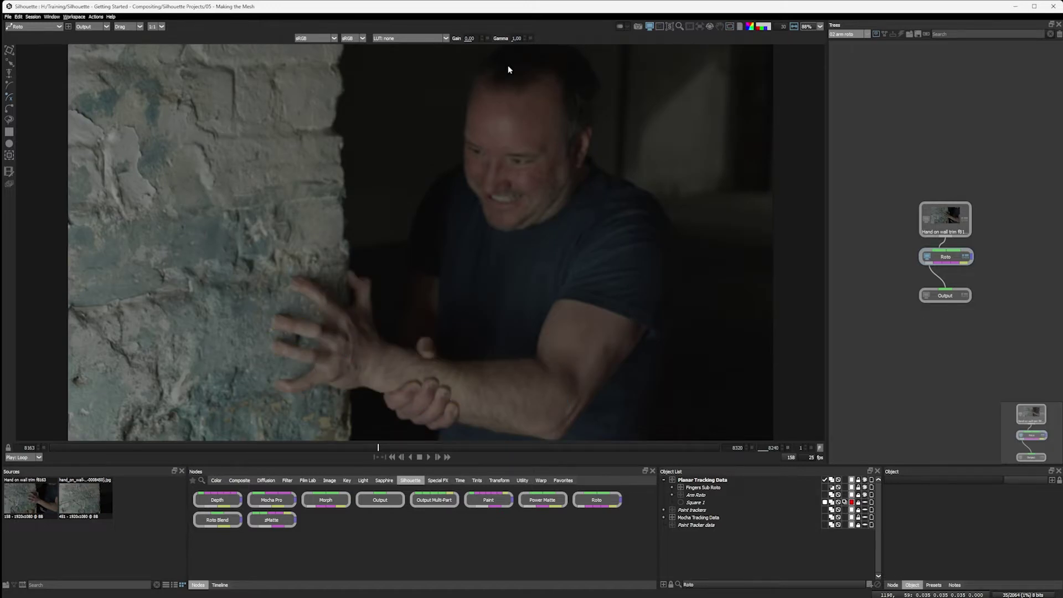
{"action": "left_click", "coordinate": [429, 456]}
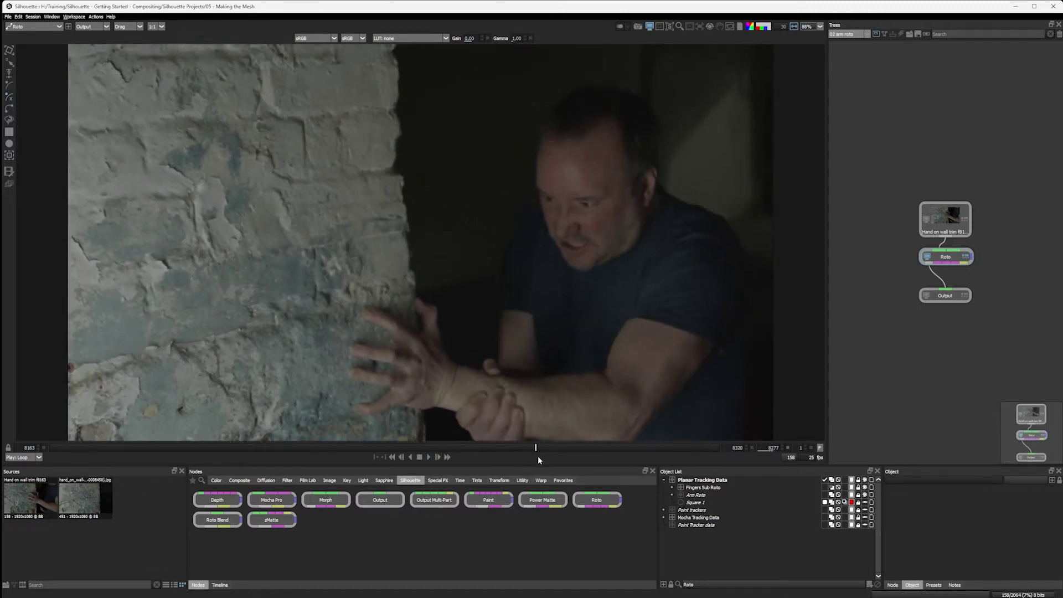
{"action": "mouse_move", "coordinate": [537, 457]}
{"action": "left_mouse_down"}
{"action": "mouse_move", "coordinate": [517, 448]}
{"action": "mouse_move", "coordinate": [562, 446]}
{"action": "mouse_move", "coordinate": [516, 439]}
{"action": "mouse_move", "coordinate": [497, 450]}
{"action": "left_mouse_up"}
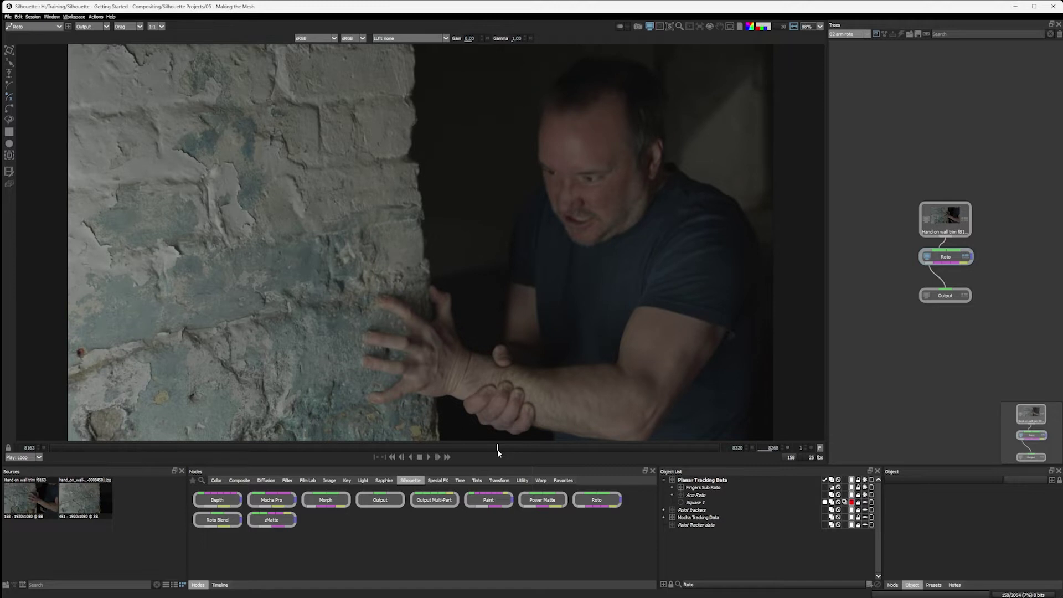
{"action": "left_click_drag", "start_coordinate": [498, 449], "coordinate": [509, 449]}
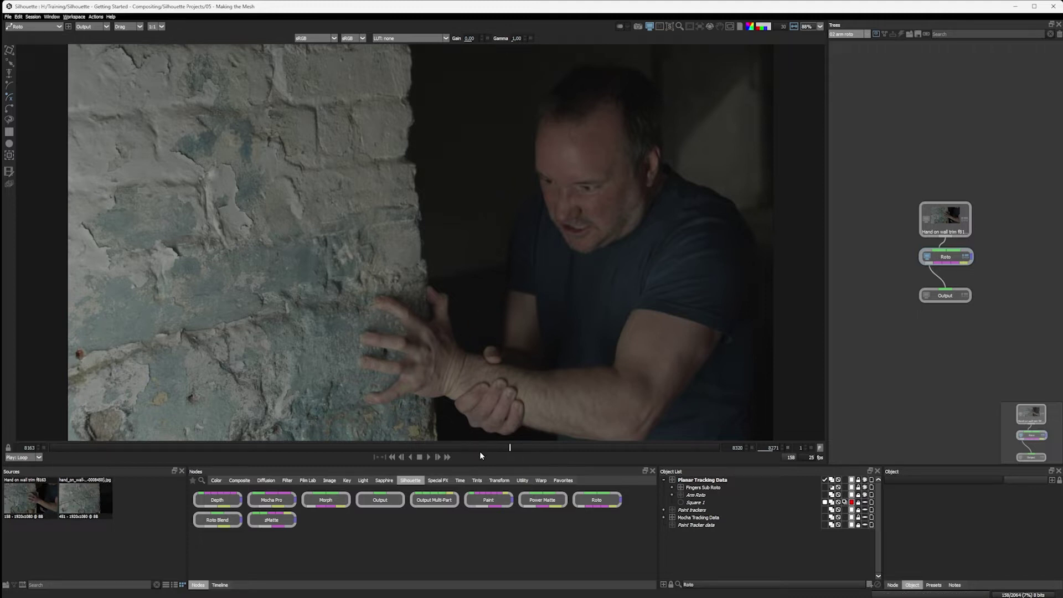
{"action": "mouse_move", "coordinate": [510, 448]}
{"action": "left_mouse_down"}
{"action": "mouse_move", "coordinate": [688, 443]}
{"action": "mouse_move", "coordinate": [638, 440]}
{"action": "left_mouse_up"}
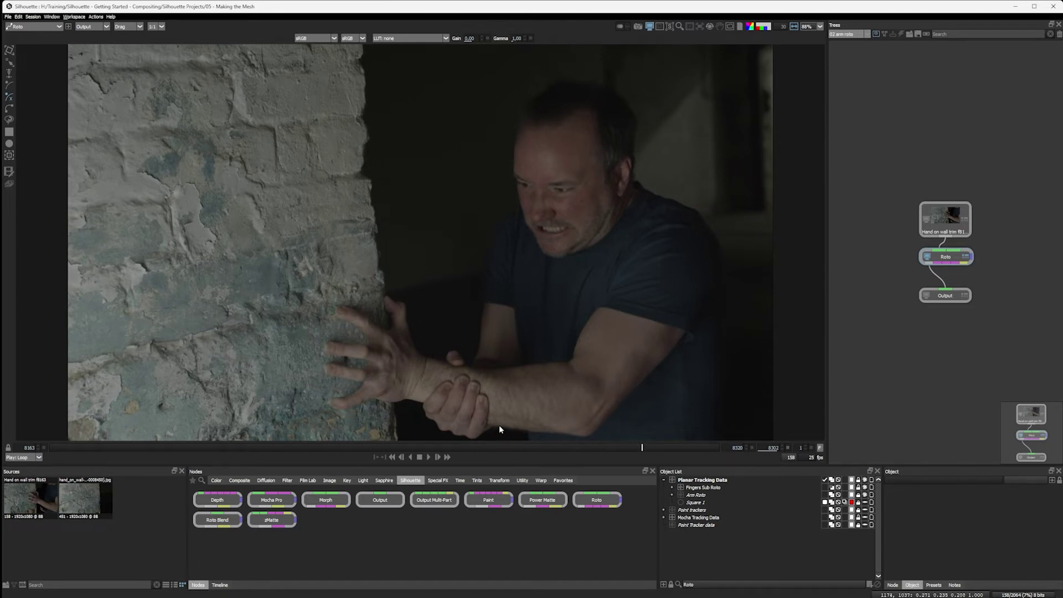
{"action": "mouse_move", "coordinate": [271, 499]}
{"action": "left_mouse_down"}
{"action": "mouse_move", "coordinate": [945, 227]}
{"action": "mouse_move", "coordinate": [1045, 269]}
{"action": "mouse_move", "coordinate": [1027, 264]}
{"action": "left_mouse_up"}
Save the Silhouette session with Ctrl+S and launch the mocha UI from the node
{"action": "key", "text": "ctrl+s"}
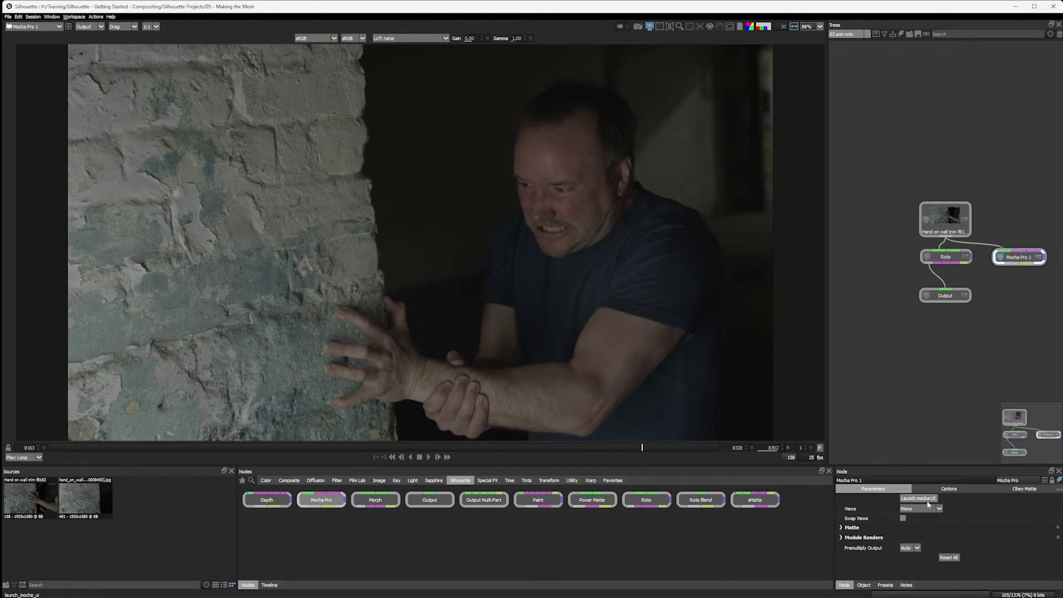
{"action": "left_click", "coordinate": [928, 501]}
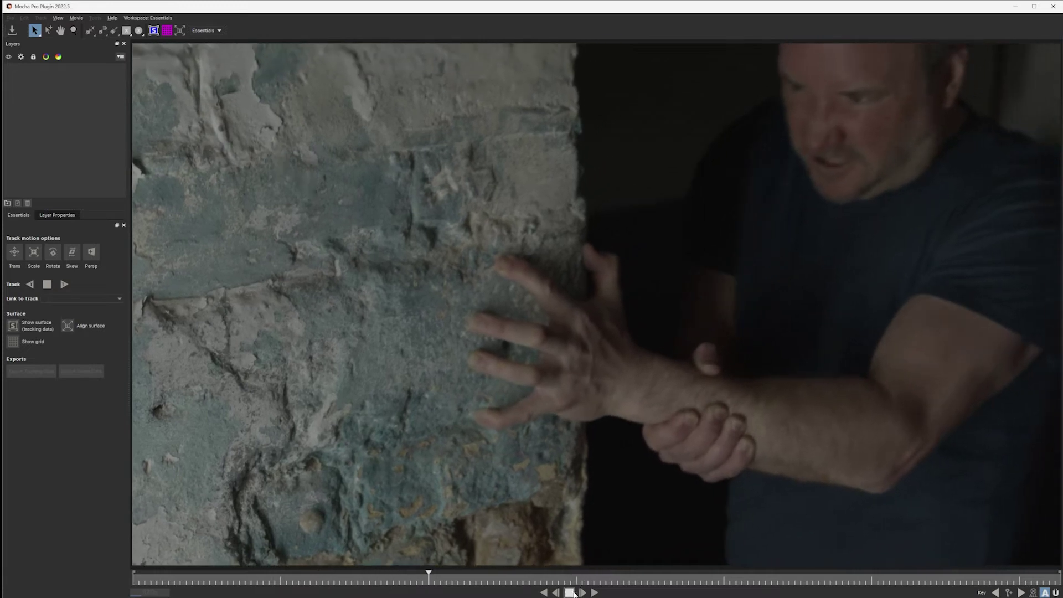
Stop playback, return to frame 8183, and switch to the Classic workspace
{"action": "left_click", "coordinate": [572, 592]}
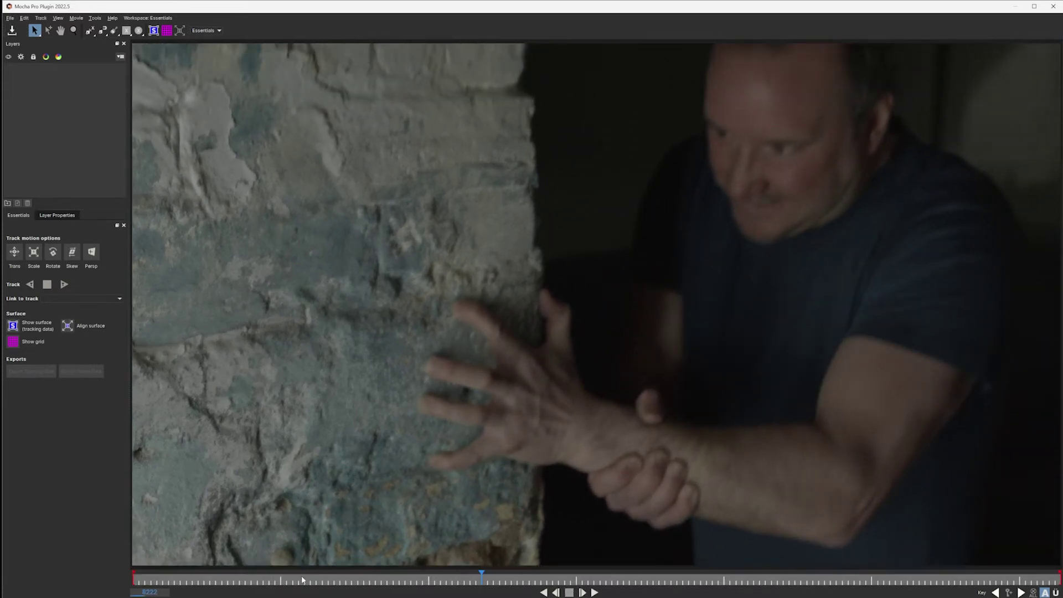
{"action": "left_click_drag", "start_coordinate": [302, 580], "coordinate": [250, 568]}
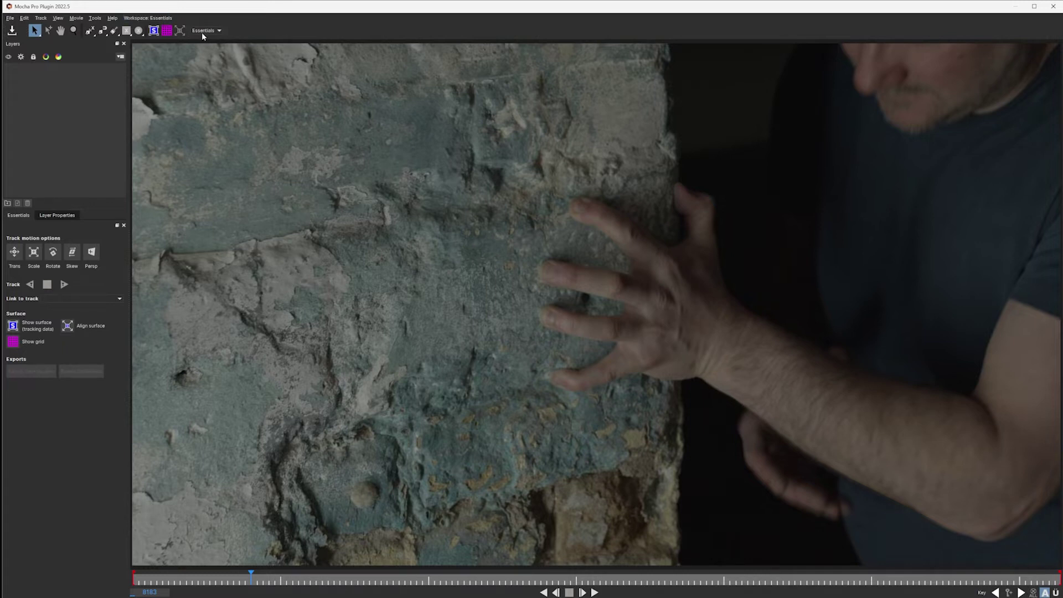
{"action": "left_click", "coordinate": [220, 32]}
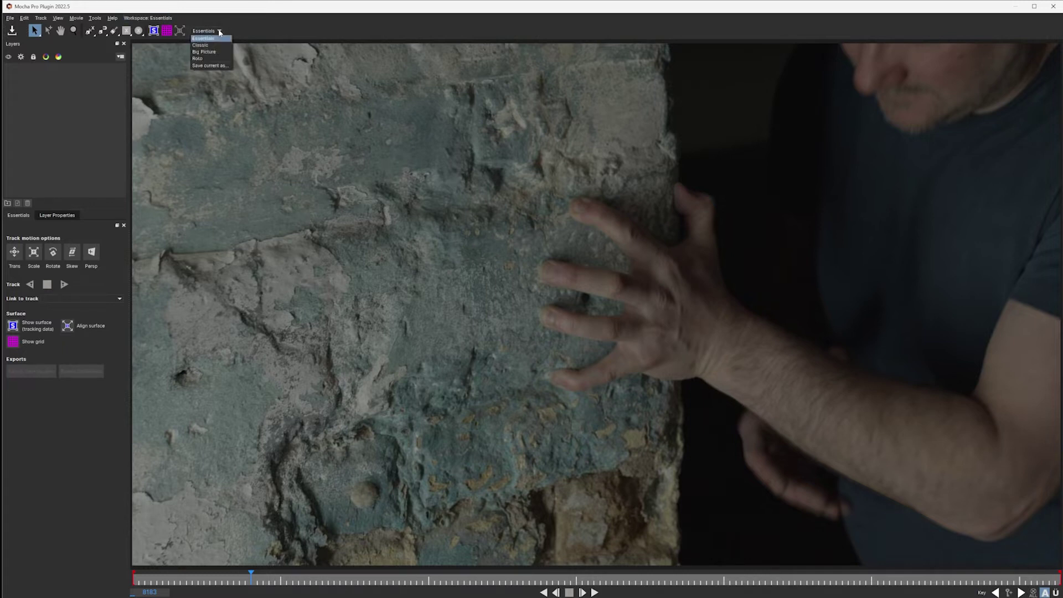
{"action": "left_click", "coordinate": [215, 45]}
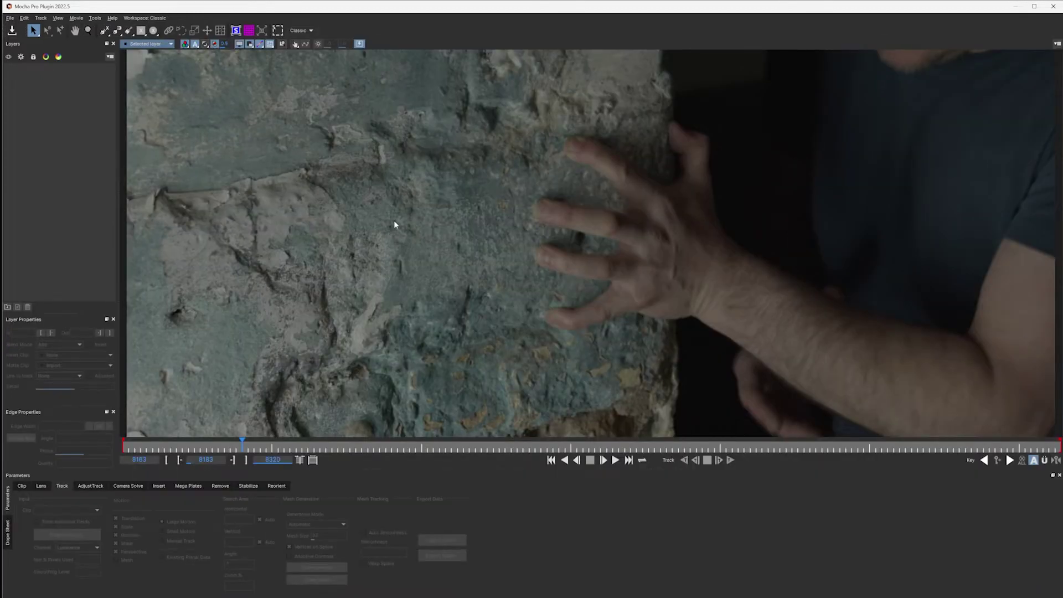
Start an X-Spline outline on the upper arm and trace around the thumb and fingertips
{"action": "left_click", "coordinate": [105, 32]}
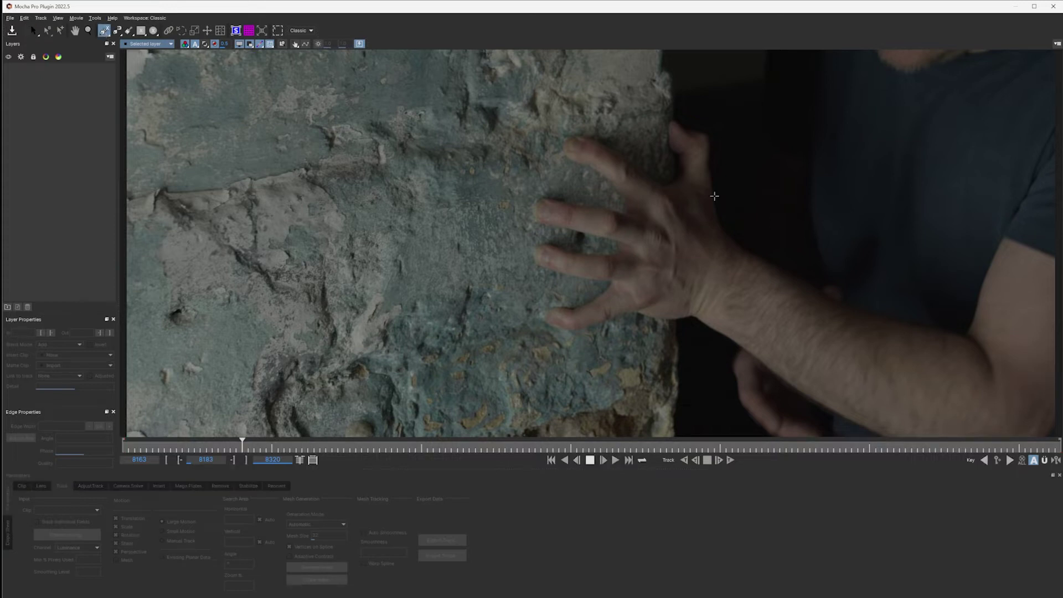
{"action": "left_click", "coordinate": [965, 327]}
{"action": "left_click", "coordinate": [841, 294]}
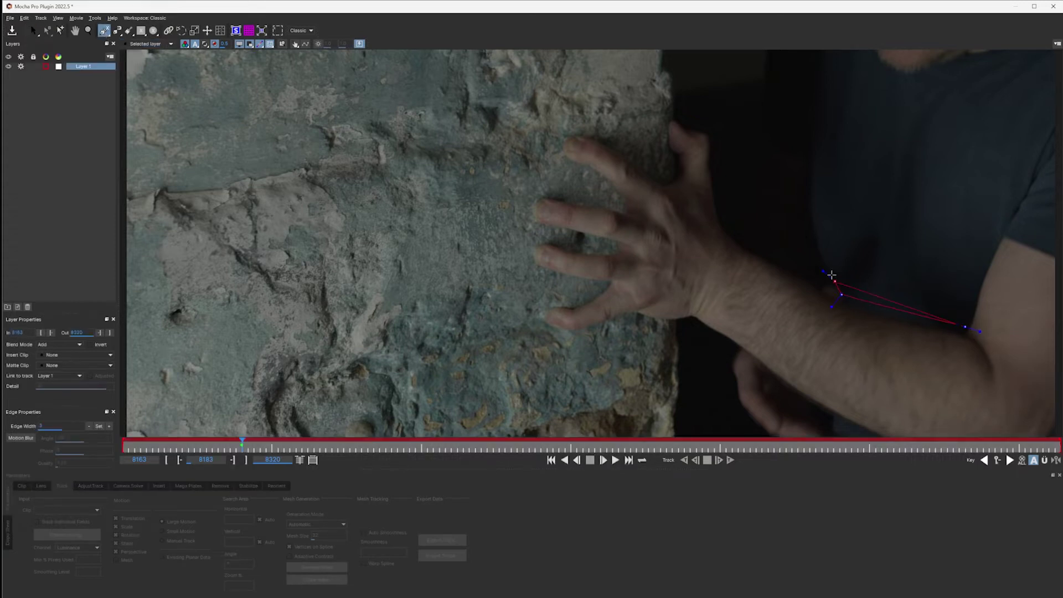
{"action": "left_click", "coordinate": [732, 222]}
{"action": "left_click", "coordinate": [715, 137]}
{"action": "left_click", "coordinate": [668, 108]}
{"action": "left_click", "coordinate": [659, 154]}
{"action": "left_click", "coordinate": [670, 179]}
{"action": "left_click", "coordinate": [608, 128]}
{"action": "left_click", "coordinate": [541, 128]}
{"action": "left_click", "coordinate": [554, 165]}
{"action": "left_click", "coordinate": [598, 197]}
{"action": "left_click", "coordinate": [511, 188]}
{"action": "left_click", "coordinate": [523, 229]}
Continue the outline past the little finger, wrist and forearm, closing it near the elbow
{"action": "left_click", "coordinate": [608, 246]}
{"action": "left_click", "coordinate": [517, 237]}
{"action": "left_click", "coordinate": [524, 275]}
{"action": "left_click", "coordinate": [597, 284]}
{"action": "left_click", "coordinate": [551, 306]}
{"action": "left_click", "coordinate": [537, 348]}
{"action": "left_click", "coordinate": [613, 345]}
{"action": "left_click", "coordinate": [635, 326]}
{"action": "left_click", "coordinate": [698, 326]}
{"action": "left_click", "coordinate": [809, 403]}
{"action": "right_click", "coordinate": [857, 411]}
Pan the view and add an elbow point to refine the arm outline
{"action": "key", "text": "x"}
{"action": "mouse_move", "coordinate": [854, 405]}
{"action": "left_mouse_down"}
{"action": "mouse_move", "coordinate": [724, 333]}
{"action": "mouse_move", "coordinate": [868, 419]}
{"action": "mouse_move", "coordinate": [865, 430]}
{"action": "left_mouse_up"}
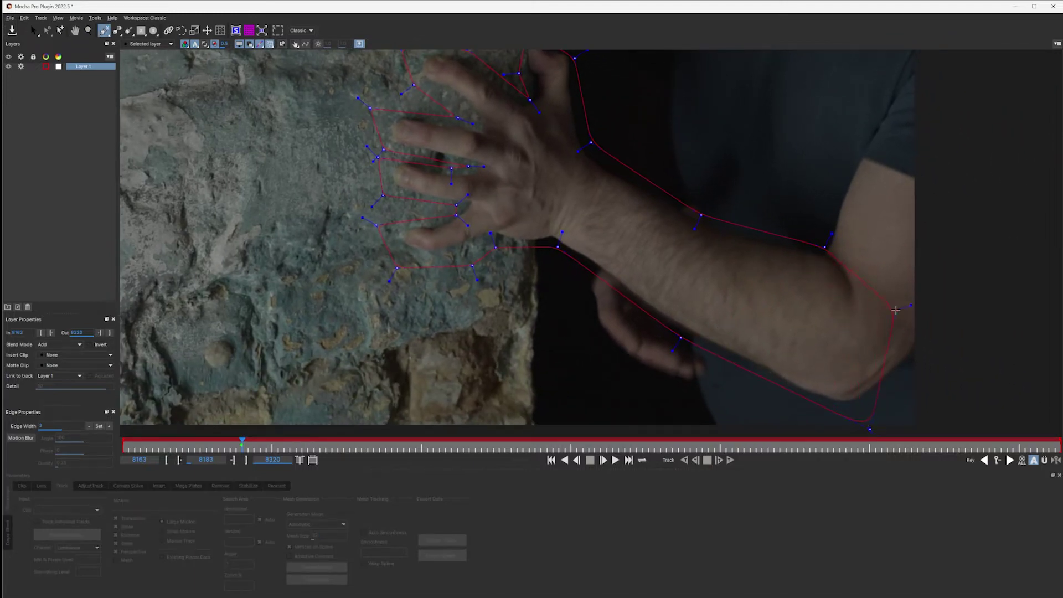
{"action": "left_click", "coordinate": [896, 303]}
{"action": "right_click", "coordinate": [732, 313]}
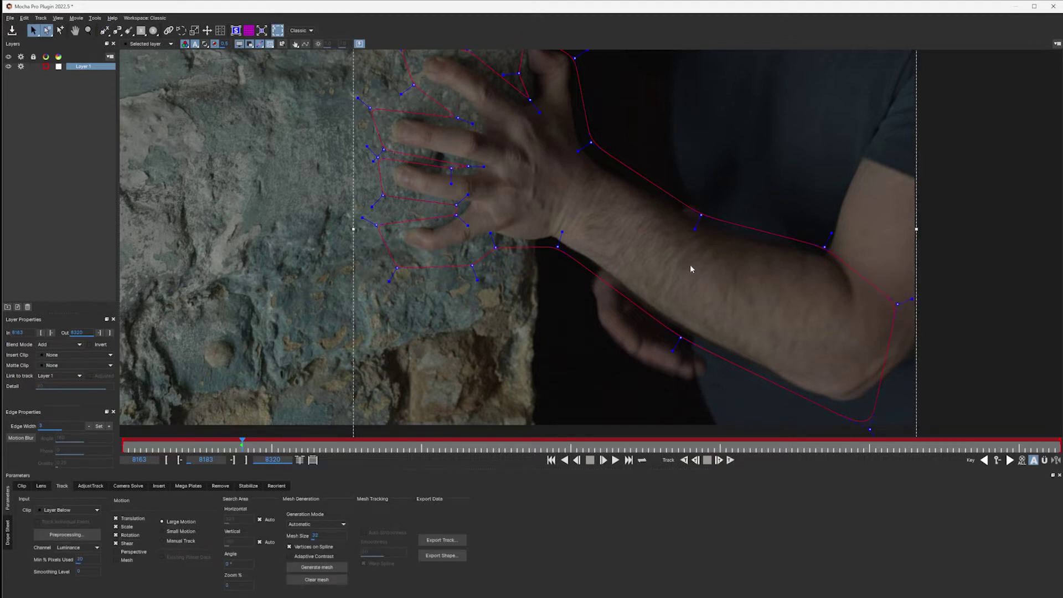
{"action": "key", "text": "x"}
{"action": "mouse_move", "coordinate": [704, 275]}
{"action": "left_mouse_down"}
{"action": "mouse_move", "coordinate": [683, 322]}
{"action": "mouse_move", "coordinate": [636, 316]}
{"action": "mouse_move", "coordinate": [642, 341]}
{"action": "mouse_move", "coordinate": [624, 323]}
{"action": "left_mouse_up"}
{"action": "key", "text": "z"}
{"action": "key", "text": "s"}
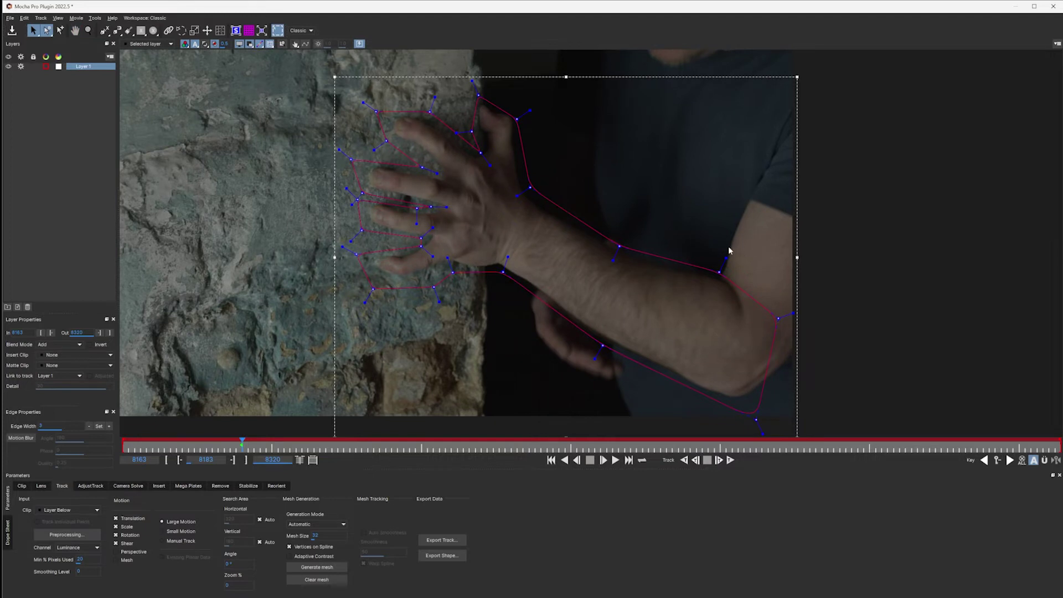
{"action": "key", "text": "x"}
{"action": "scroll", "coordinate": [576, 333], "scroll_direction": "down", "scroll_amount": 3}
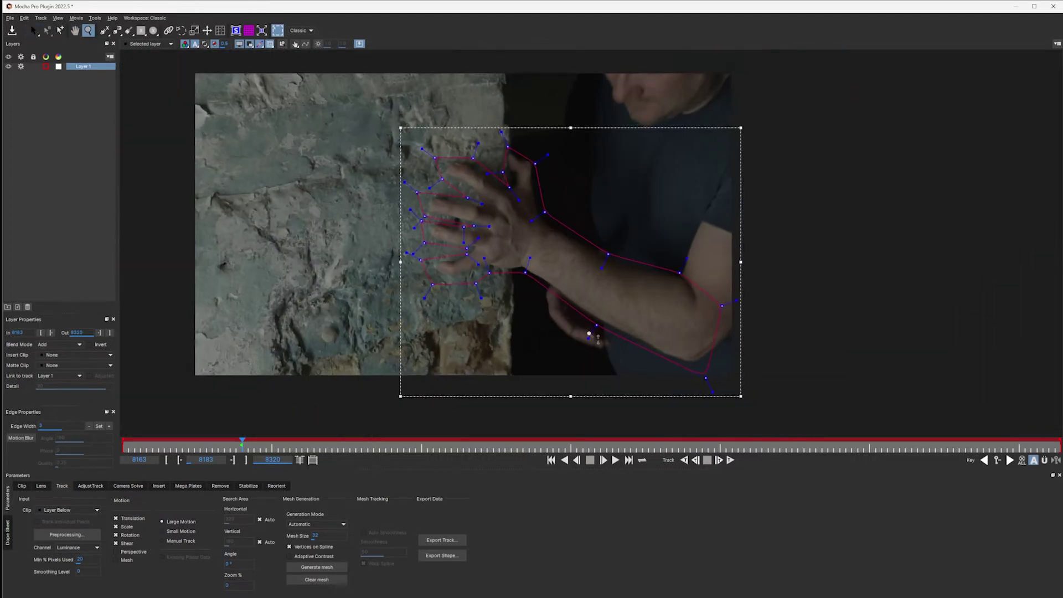
{"action": "scroll", "coordinate": [597, 310], "scroll_direction": "up", "scroll_amount": 3}
{"action": "scroll", "coordinate": [602, 295], "scroll_direction": "up", "scroll_amount": 3}
{"action": "scroll", "coordinate": [571, 311], "scroll_direction": "down", "scroll_amount": 3}
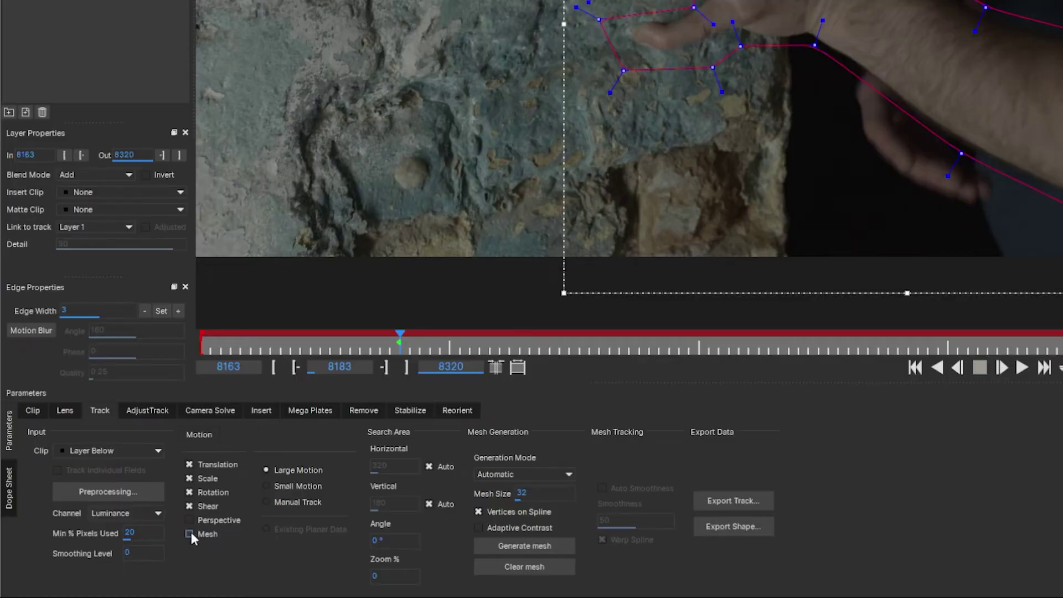
Enable Mesh and Perspective motion for the arm layer's tracking
{"action": "left_click", "coordinate": [189, 534]}
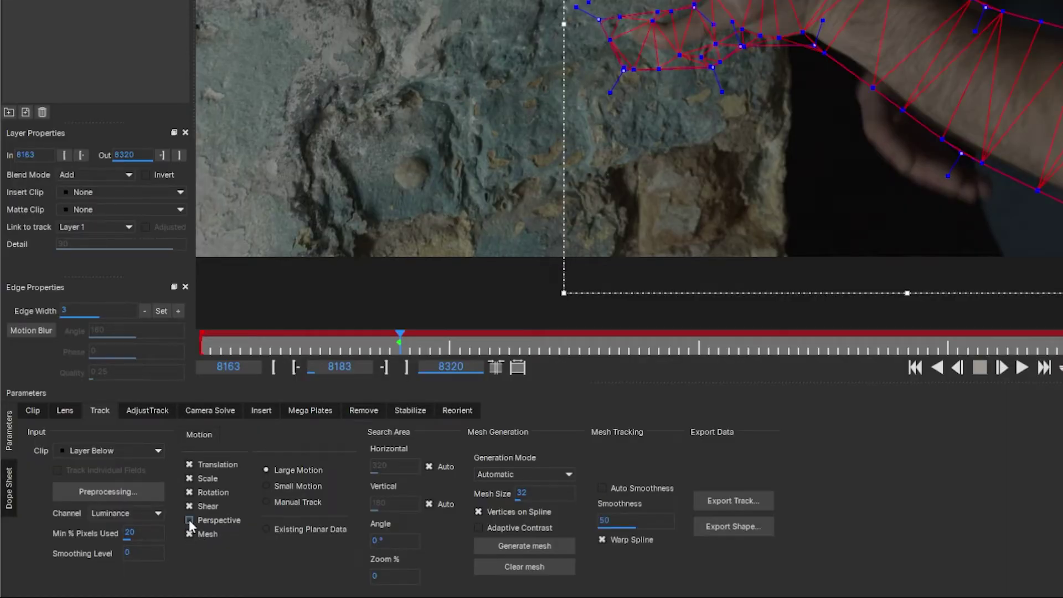
{"action": "left_click", "coordinate": [189, 520]}
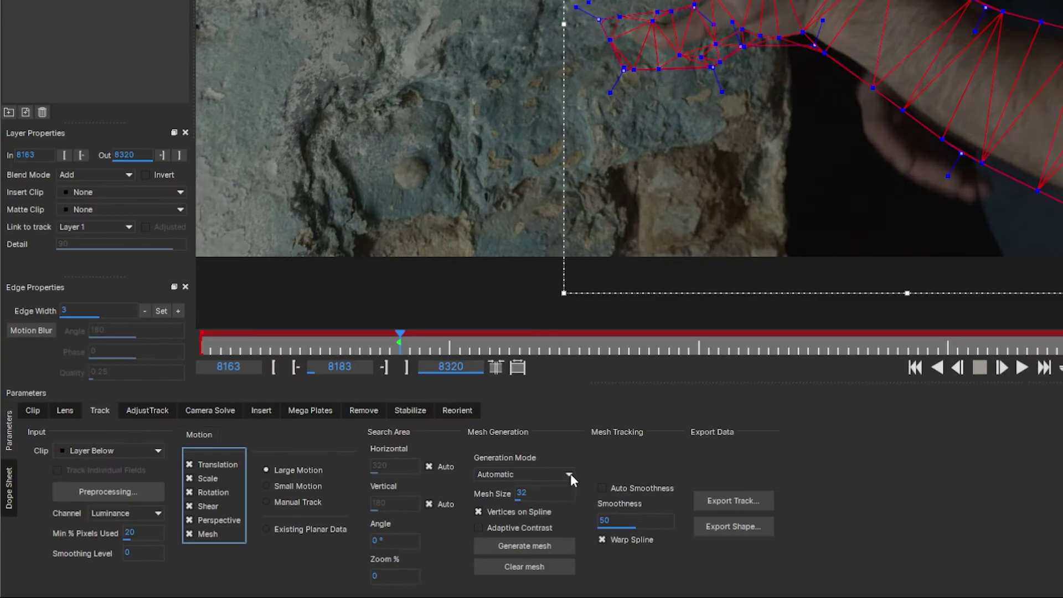
Generate a uniform mesh over the arm and set Mesh Size to 64
{"action": "left_click", "coordinate": [569, 475]}
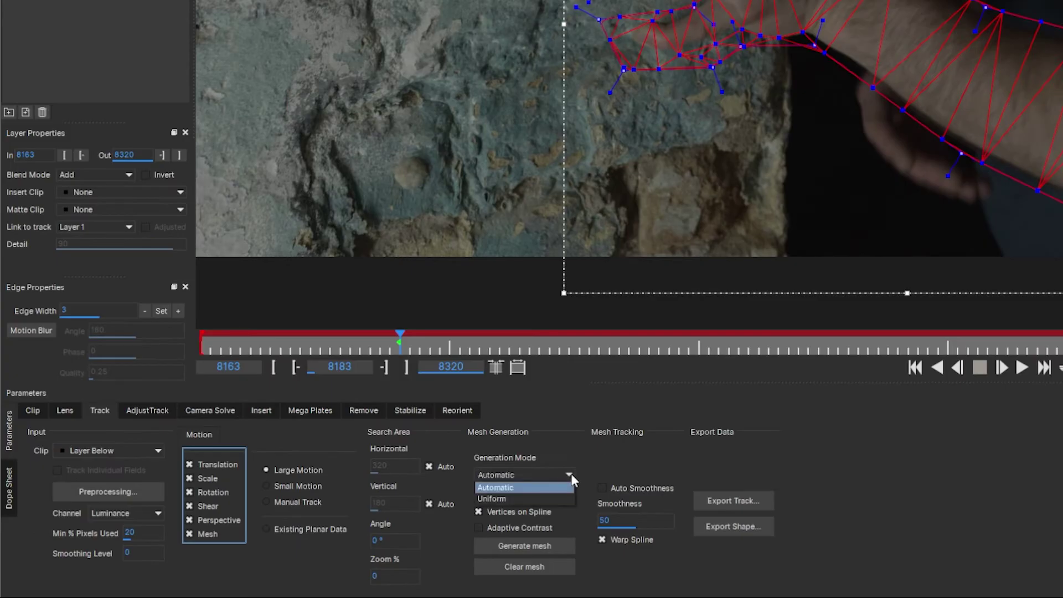
{"action": "left_click", "coordinate": [570, 499]}
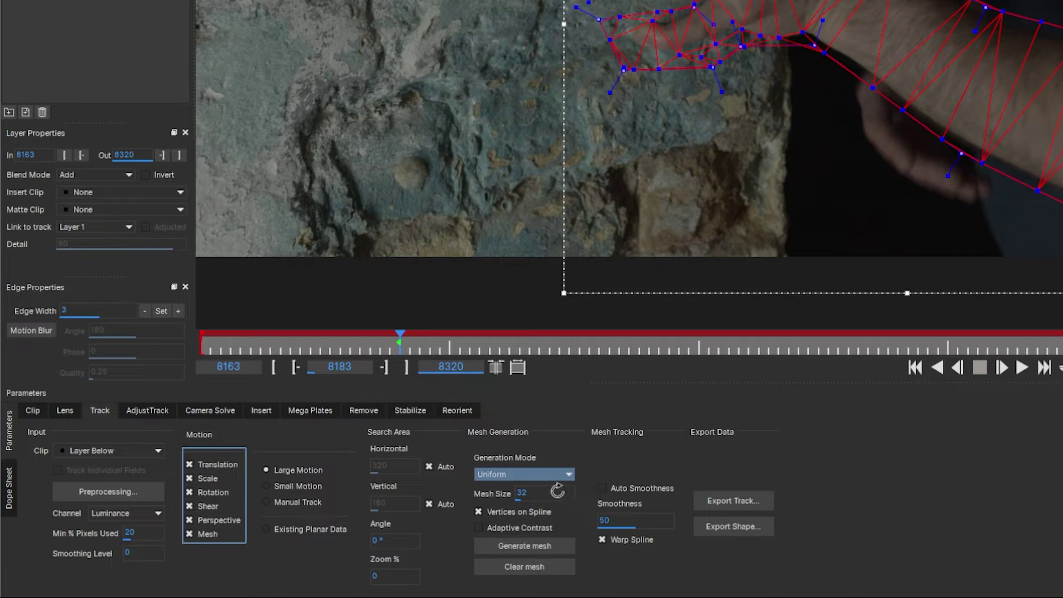
{"action": "left_click", "coordinate": [538, 546]}
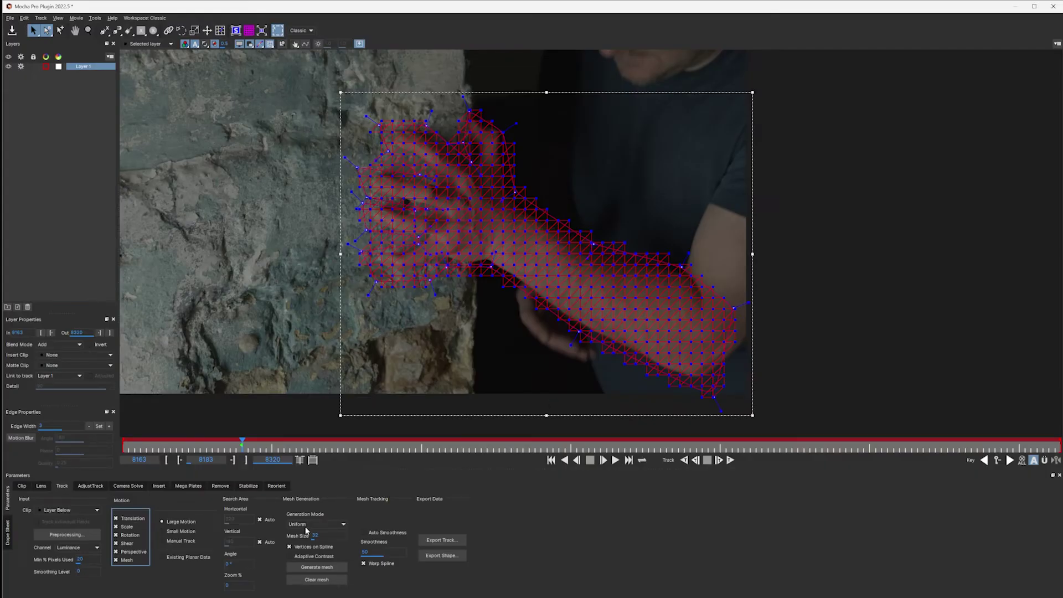
{"action": "left_click", "coordinate": [335, 537]}
{"action": "type", "text": "64"}
{"action": "key", "text": "Return"}
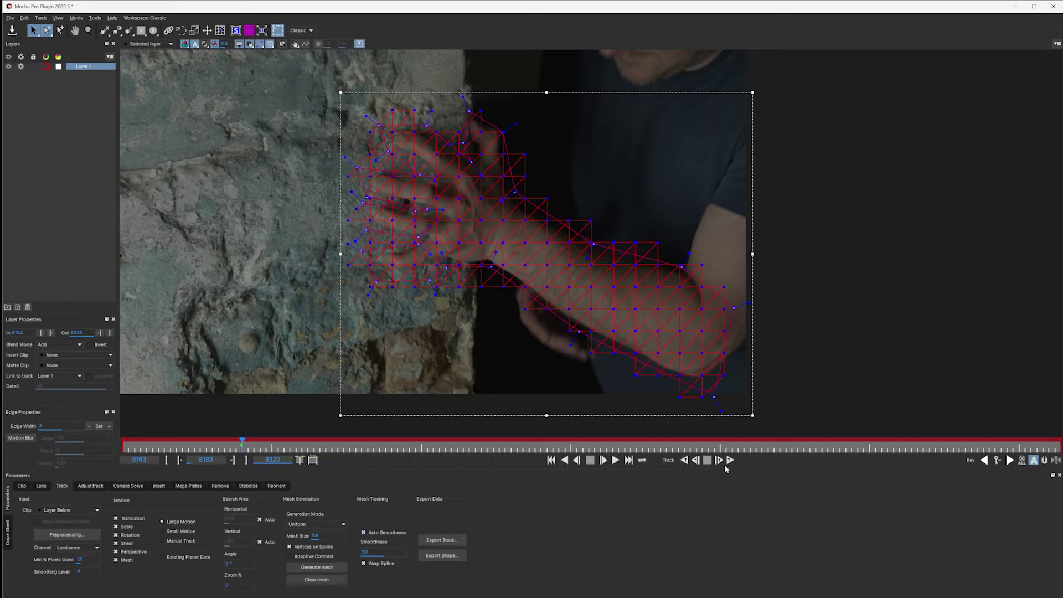
Track the arm mesh backwards, then scrub frames around 8172 to inspect the mesh fit
{"action": "left_click", "coordinate": [684, 460]}
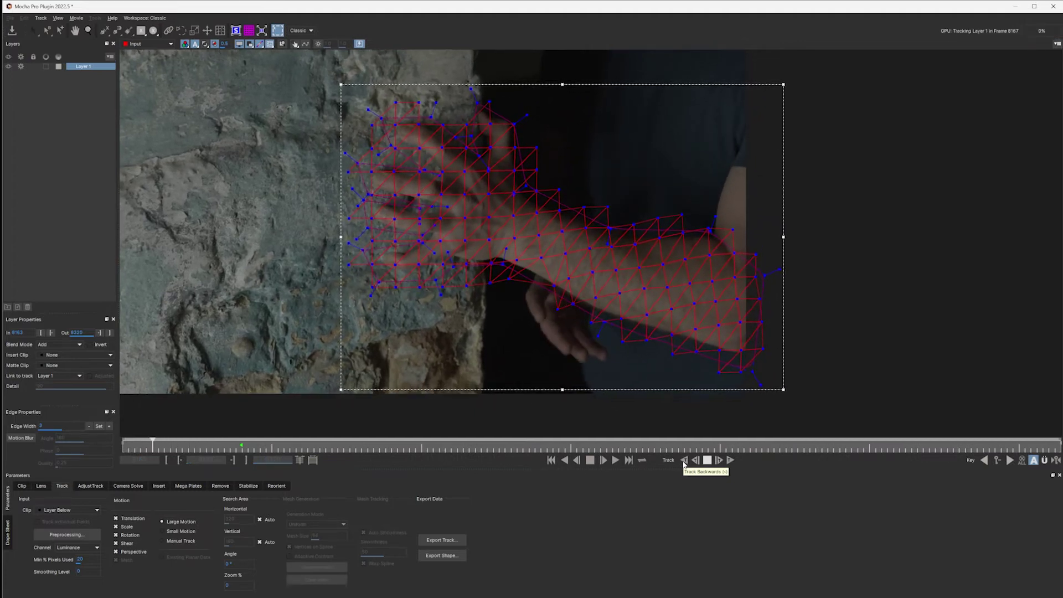
{"action": "mouse_move", "coordinate": [124, 442]}
{"action": "left_mouse_down"}
{"action": "mouse_move", "coordinate": [190, 445]}
{"action": "mouse_move", "coordinate": [182, 438]}
{"action": "left_mouse_up"}
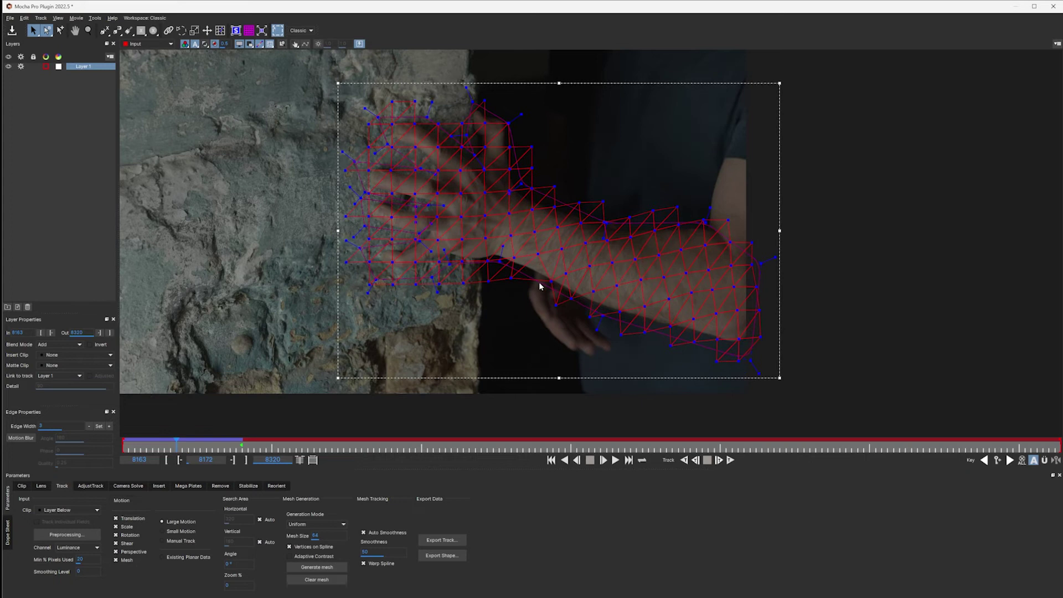
{"action": "left_click_drag", "start_coordinate": [540, 291], "coordinate": [286, 352]}
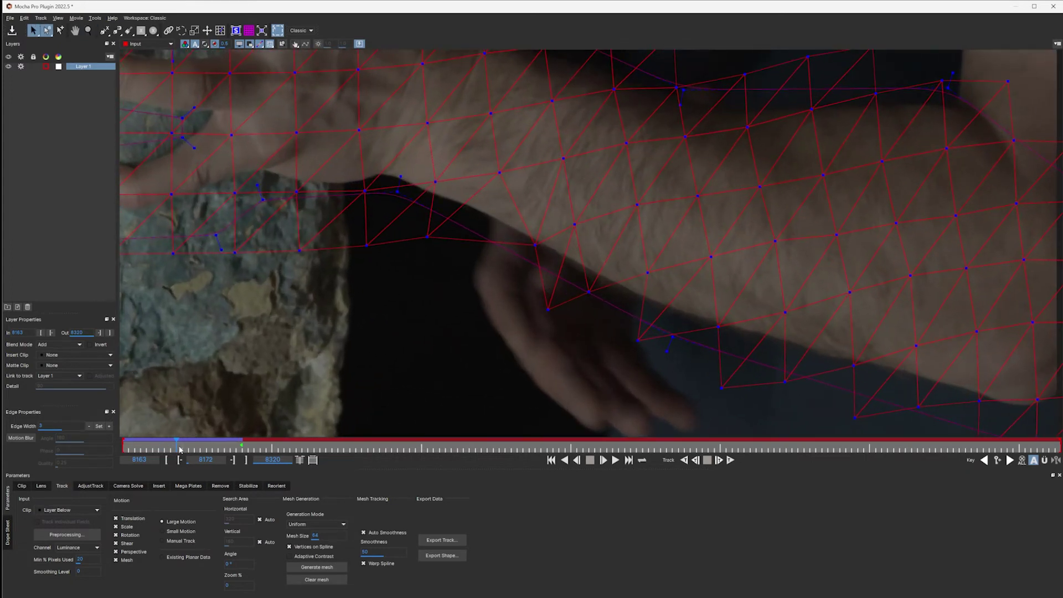
{"action": "left_click_drag", "start_coordinate": [179, 450], "coordinate": [183, 442]}
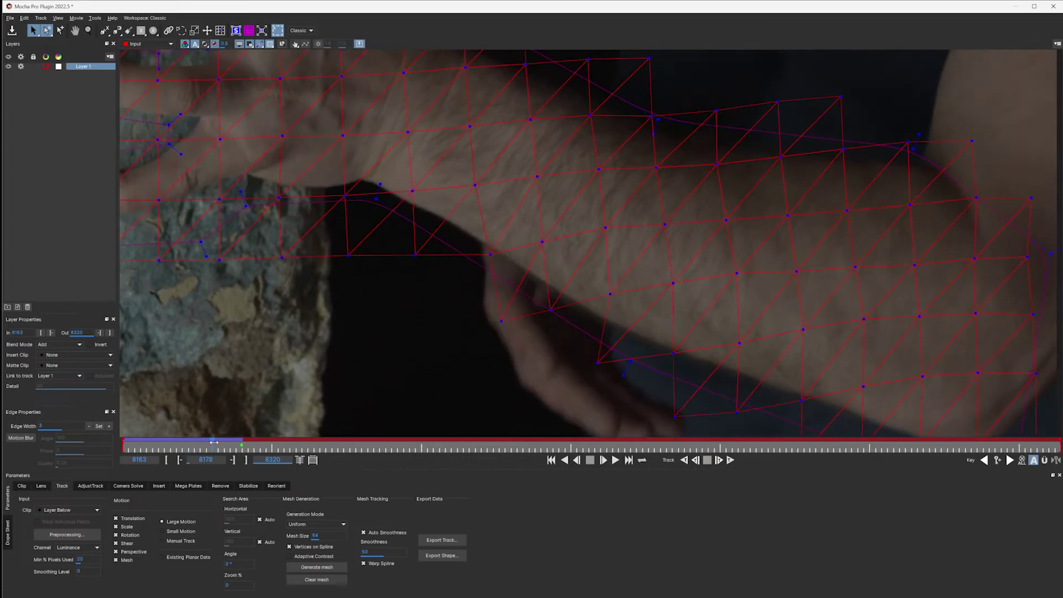
{"action": "mouse_move", "coordinate": [183, 442]}
{"action": "left_mouse_down"}
{"action": "mouse_move", "coordinate": [170, 439]}
{"action": "mouse_move", "coordinate": [193, 440]}
{"action": "left_mouse_up"}
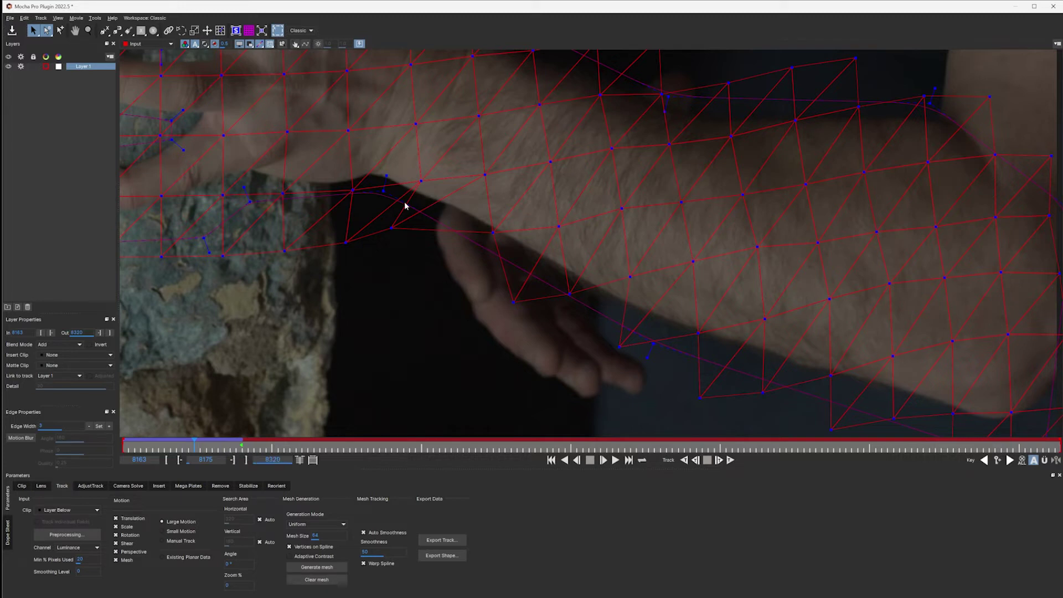
{"action": "left_click_drag", "start_coordinate": [194, 441], "coordinate": [242, 438]}
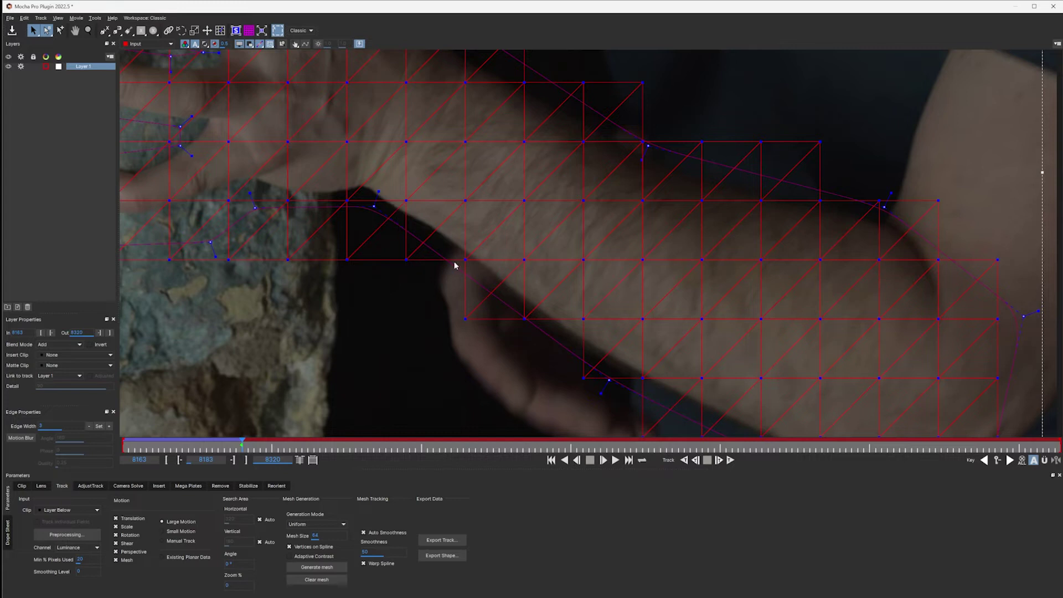
Zoom out to the whole layer and turn off Show Mesh, leaving points and outline
{"action": "key", "text": "z"}
{"action": "left_click_drag", "start_coordinate": [498, 221], "coordinate": [493, 237]}
{"action": "key", "text": "s"}
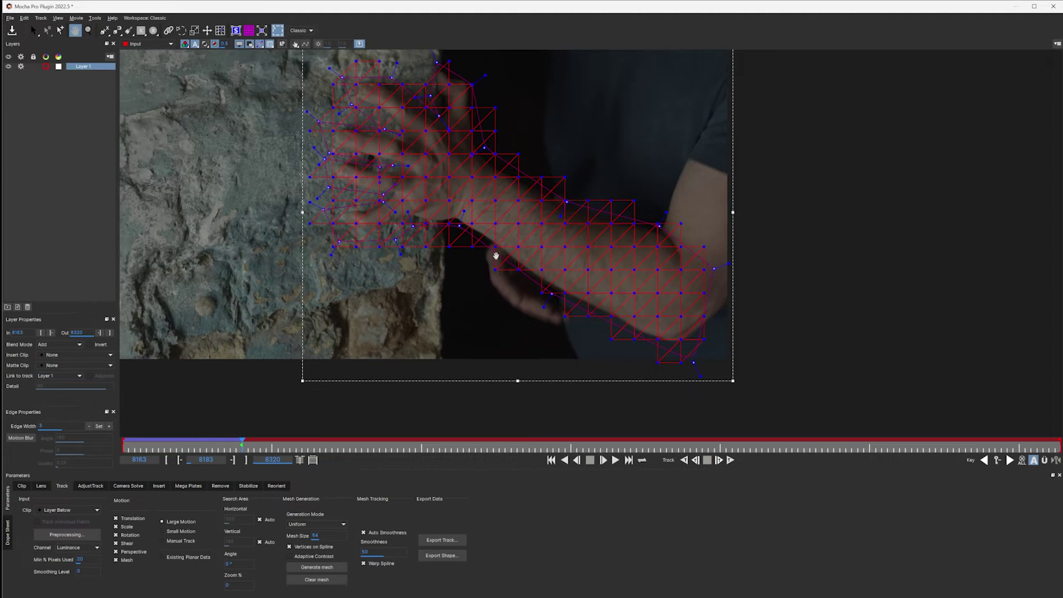
{"action": "left_click_drag", "start_coordinate": [368, 144], "coordinate": [417, 211]}
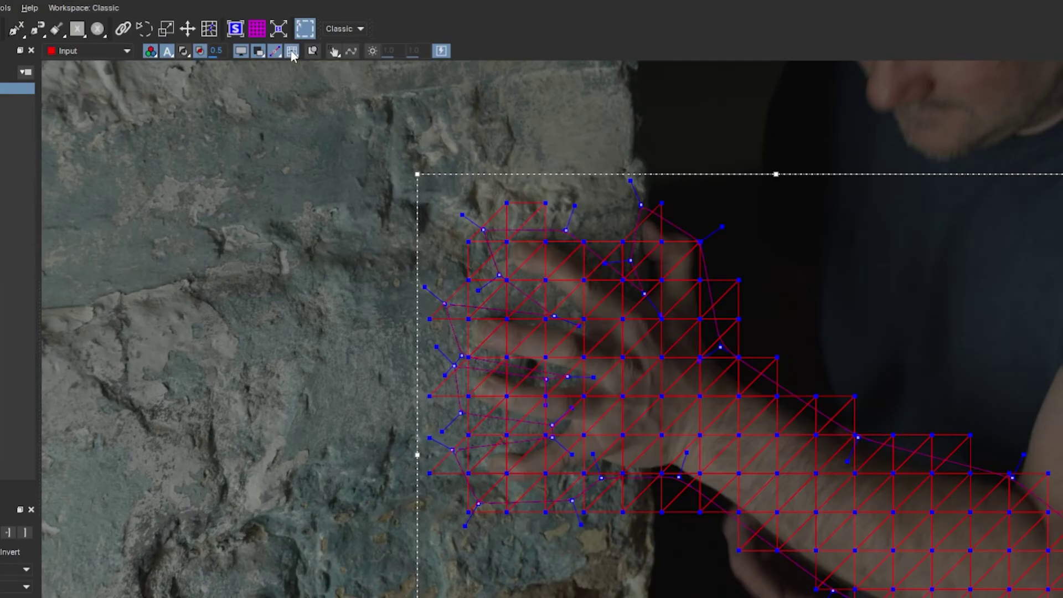
{"action": "left_click", "coordinate": [270, 46]}
{"action": "left_click", "coordinate": [291, 53]}
{"action": "left_click", "coordinate": [291, 52]}
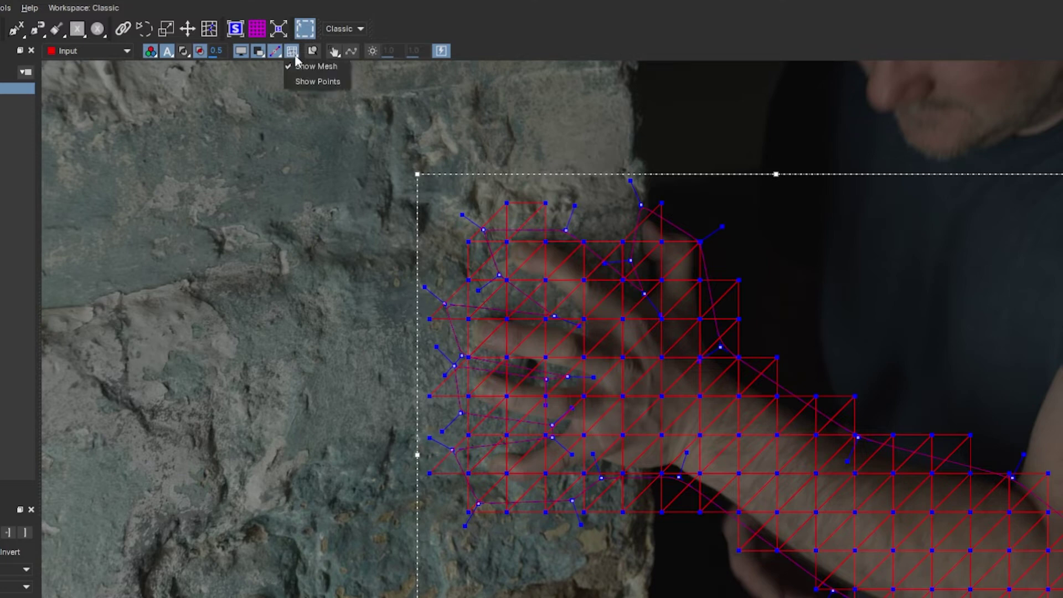
{"action": "left_click", "coordinate": [320, 82]}
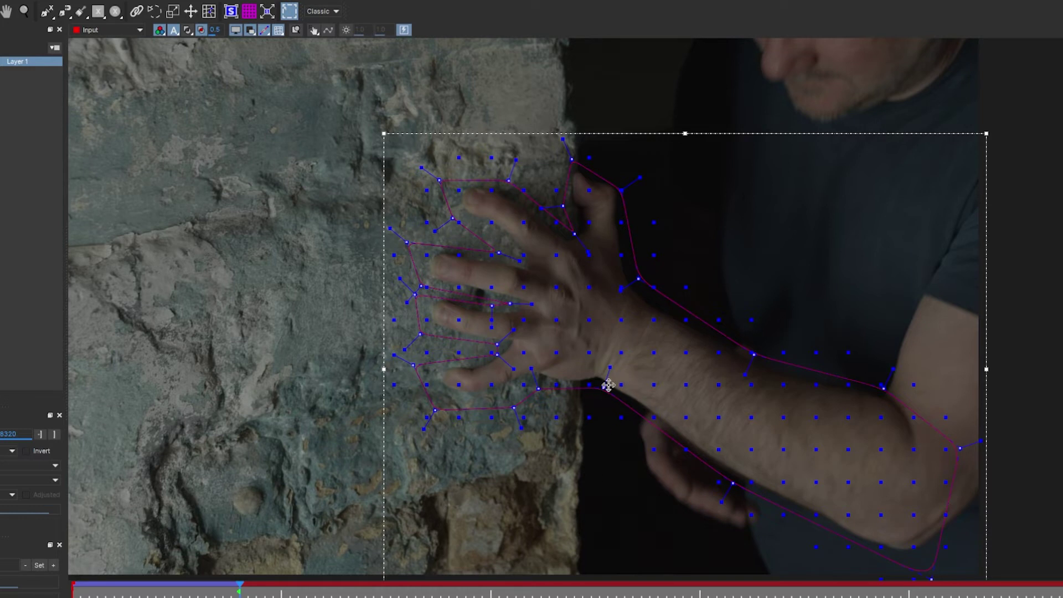
Drag the wrist, forearm, elbow and index finger outline points onto the arm's edge
{"action": "left_click_drag", "start_coordinate": [604, 386], "coordinate": [605, 378]}
{"action": "left_click_drag", "start_coordinate": [735, 482], "coordinate": [743, 474]}
{"action": "left_click_drag", "start_coordinate": [932, 582], "coordinate": [917, 556]}
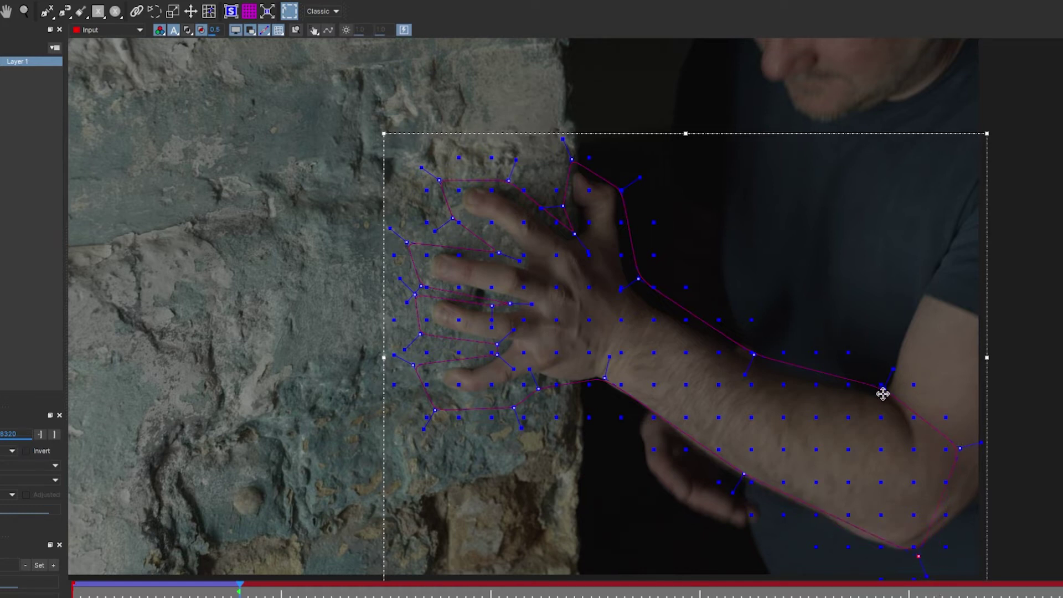
{"action": "left_click_drag", "start_coordinate": [883, 388], "coordinate": [882, 399]}
{"action": "left_click_drag", "start_coordinate": [754, 353], "coordinate": [745, 365]}
{"action": "left_click_drag", "start_coordinate": [639, 278], "coordinate": [620, 287]}
{"action": "left_click_drag", "start_coordinate": [619, 191], "coordinate": [612, 193]}
{"action": "left_click_drag", "start_coordinate": [572, 159], "coordinate": [593, 251]}
{"action": "left_click_drag", "start_coordinate": [509, 181], "coordinate": [505, 202]}
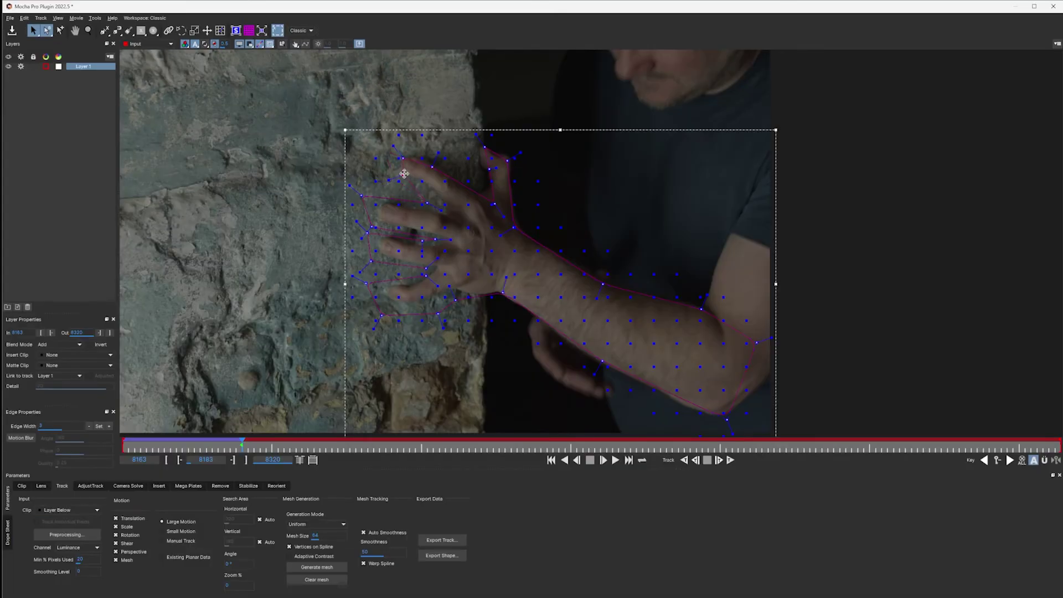
Refine the fingertip and finger outline points, then track the mesh backwards
{"action": "left_click", "coordinate": [470, 225]}
{"action": "left_click", "coordinate": [410, 174]}
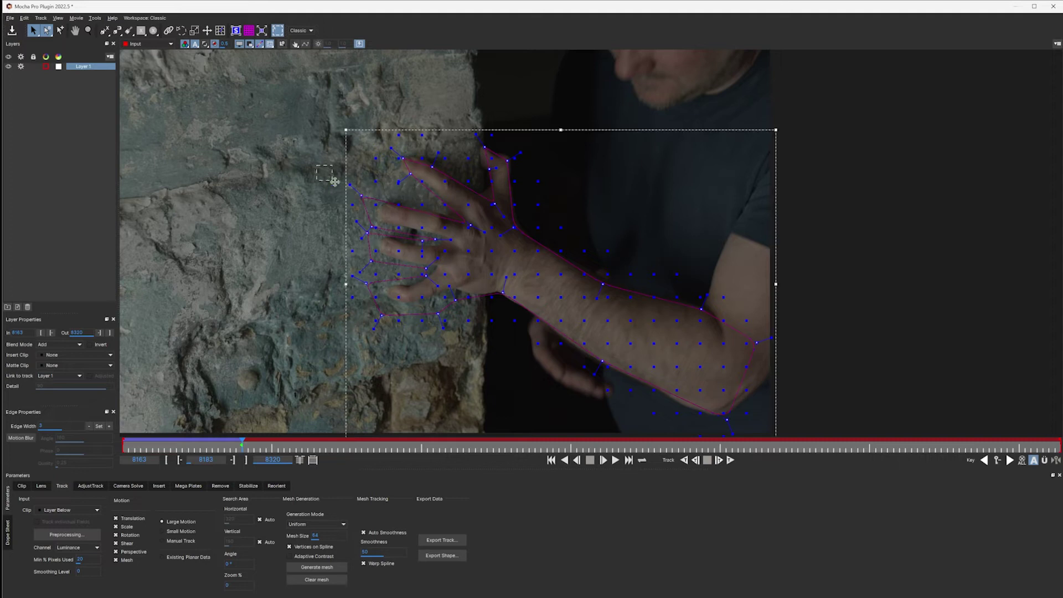
{"action": "mouse_move", "coordinate": [319, 167]}
{"action": "left_mouse_down"}
{"action": "mouse_move", "coordinate": [398, 282]}
{"action": "mouse_move", "coordinate": [383, 220]}
{"action": "left_mouse_up"}
{"action": "left_click", "coordinate": [396, 216]}
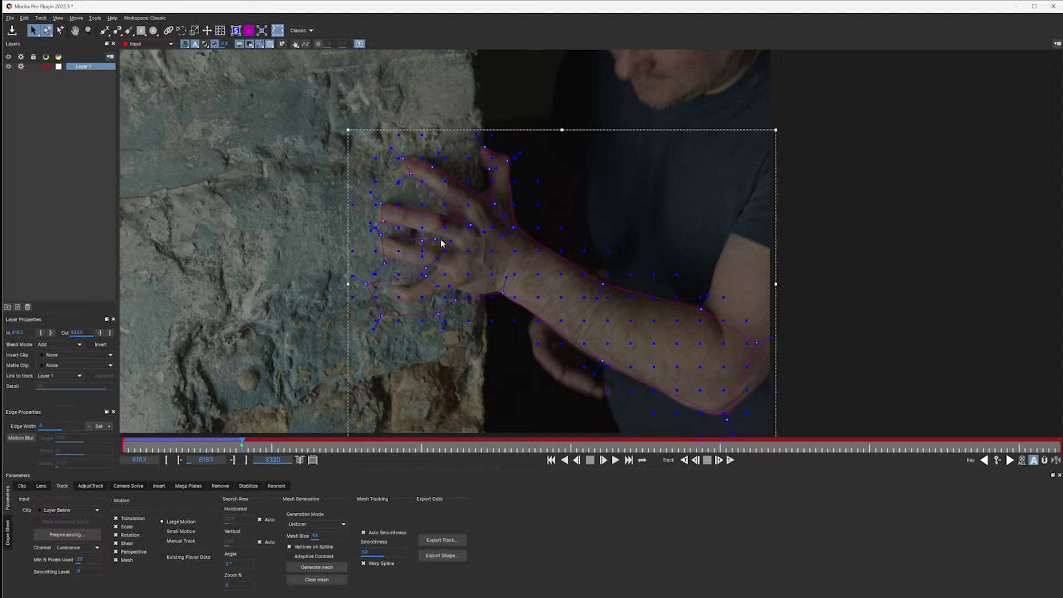
{"action": "left_click_drag", "start_coordinate": [441, 243], "coordinate": [468, 243]}
{"action": "mouse_move", "coordinate": [385, 262]}
{"action": "left_mouse_down"}
{"action": "mouse_move", "coordinate": [384, 253]}
{"action": "mouse_move", "coordinate": [445, 264]}
{"action": "left_mouse_up"}
{"action": "left_click", "coordinate": [431, 279]}
{"action": "mouse_move", "coordinate": [366, 282]}
{"action": "left_mouse_down"}
{"action": "mouse_move", "coordinate": [387, 308]}
{"action": "mouse_move", "coordinate": [458, 287]}
{"action": "mouse_move", "coordinate": [505, 290]}
{"action": "left_mouse_up"}
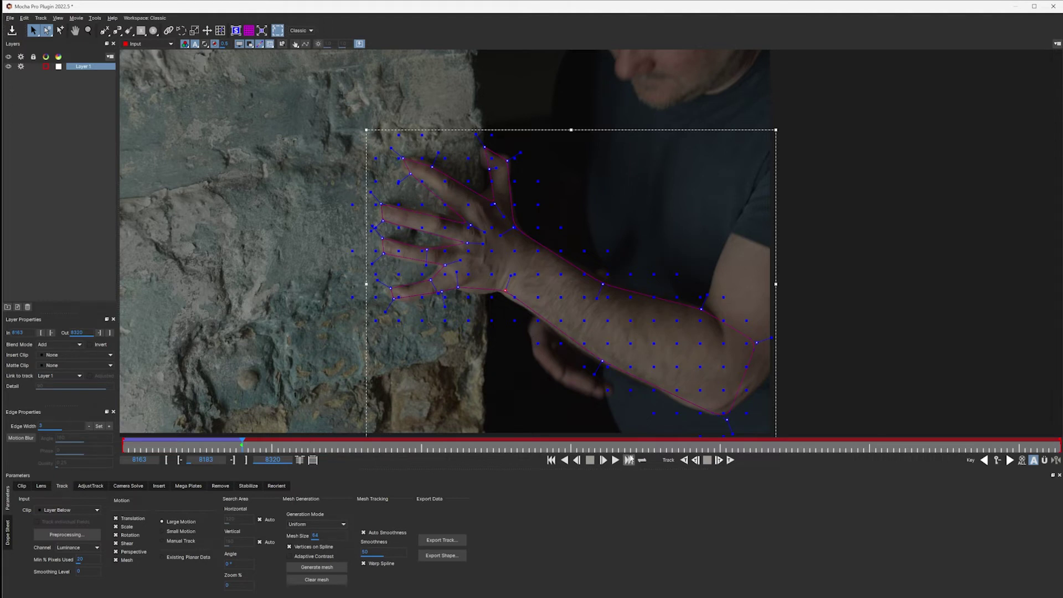
{"action": "left_click", "coordinate": [684, 460]}
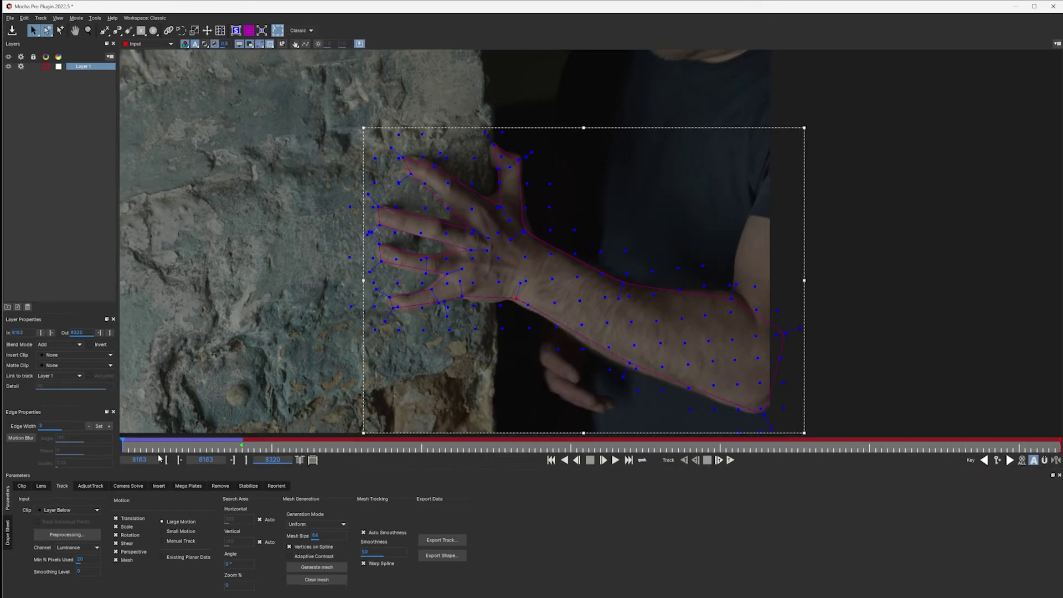
Turn Show Mesh back on and scrub frames 8165–8183 to check the backward mesh track
{"action": "left_click", "coordinate": [164, 441]}
{"action": "left_click_drag", "start_coordinate": [164, 441], "coordinate": [194, 442]}
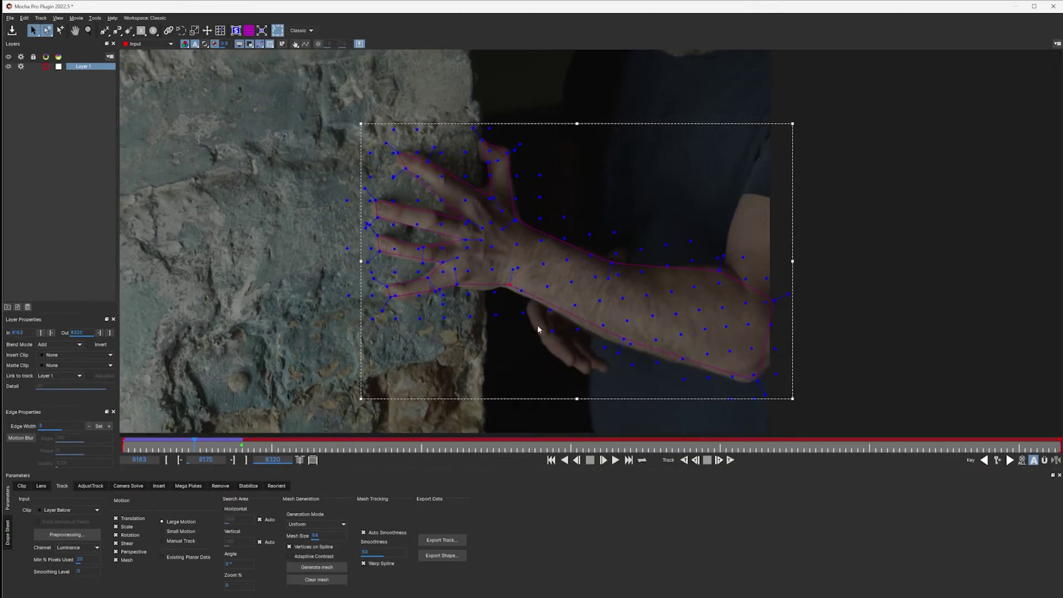
{"action": "left_click", "coordinate": [270, 45]}
{"action": "left_click", "coordinate": [200, 444]}
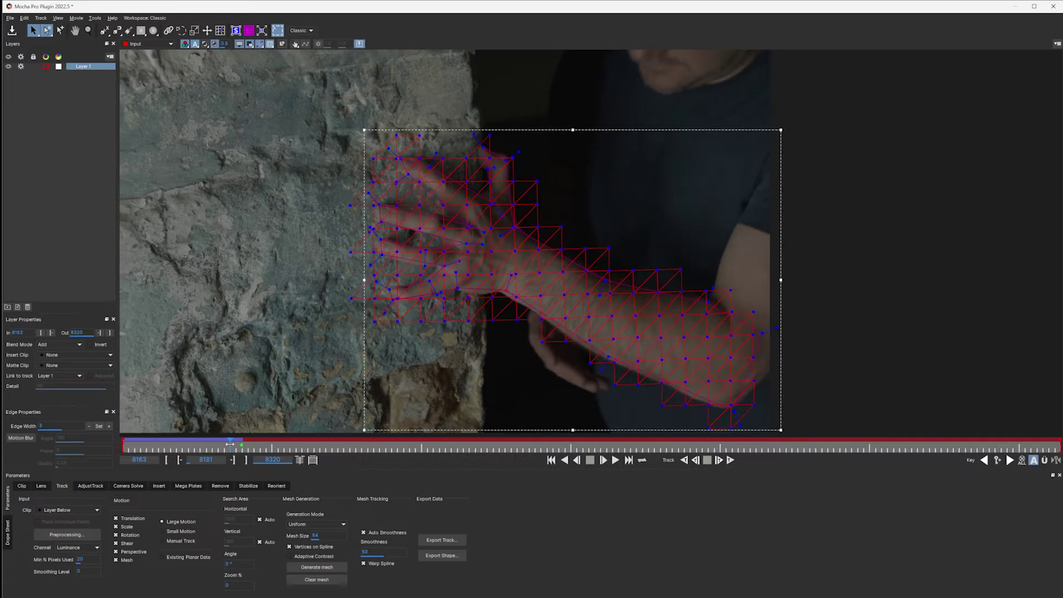
{"action": "mouse_move", "coordinate": [230, 445]}
{"action": "left_mouse_down"}
{"action": "mouse_move", "coordinate": [103, 448]}
{"action": "mouse_move", "coordinate": [217, 446]}
{"action": "left_mouse_up"}
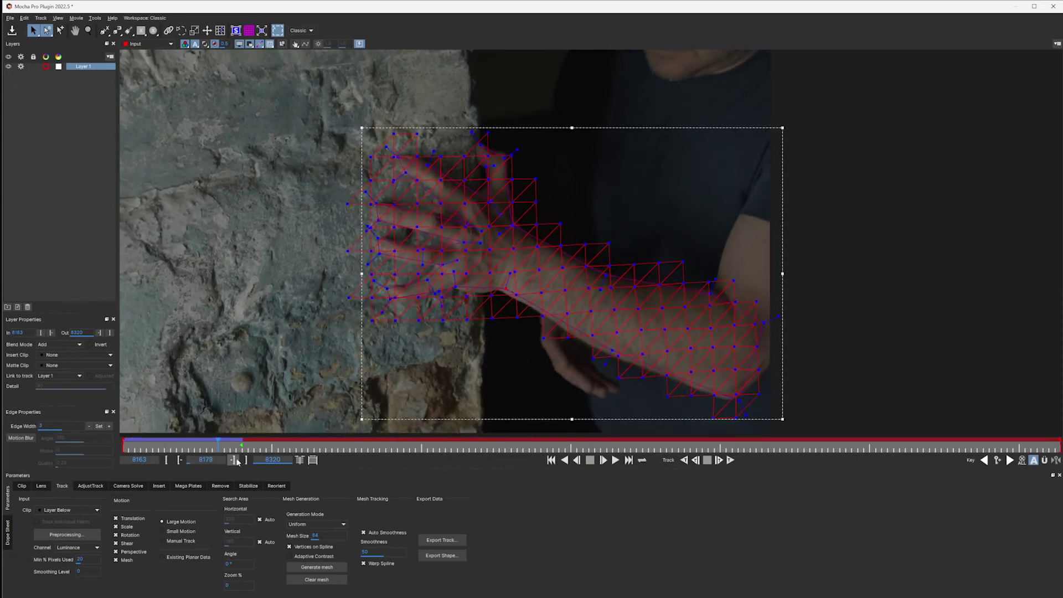
{"action": "left_click_drag", "start_coordinate": [218, 446], "coordinate": [207, 446]}
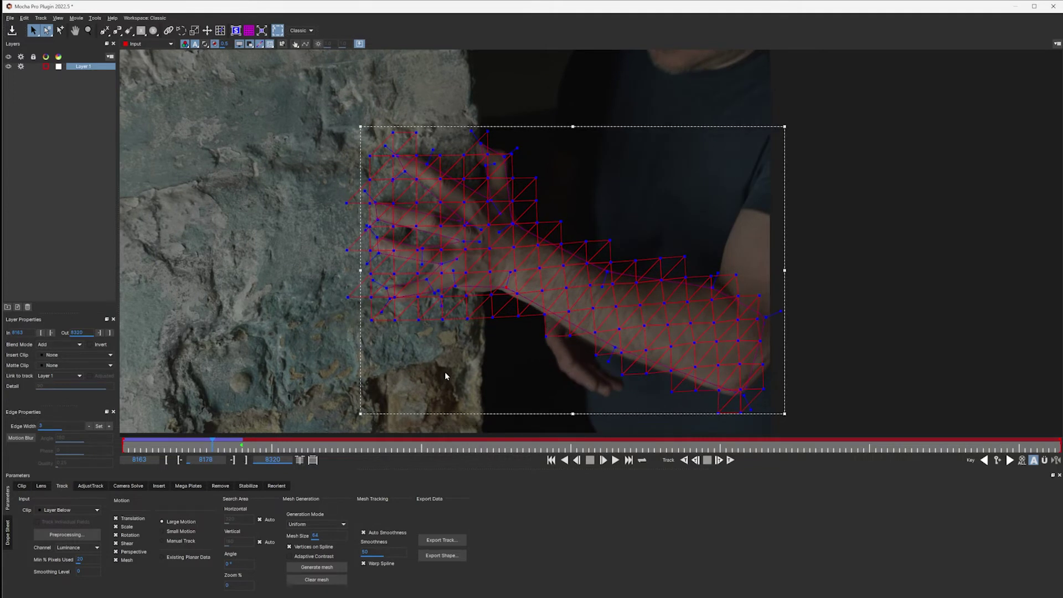
{"action": "mouse_move", "coordinate": [212, 444]}
{"action": "left_mouse_down"}
{"action": "mouse_move", "coordinate": [130, 446]}
{"action": "mouse_move", "coordinate": [241, 449]}
{"action": "left_mouse_up"}
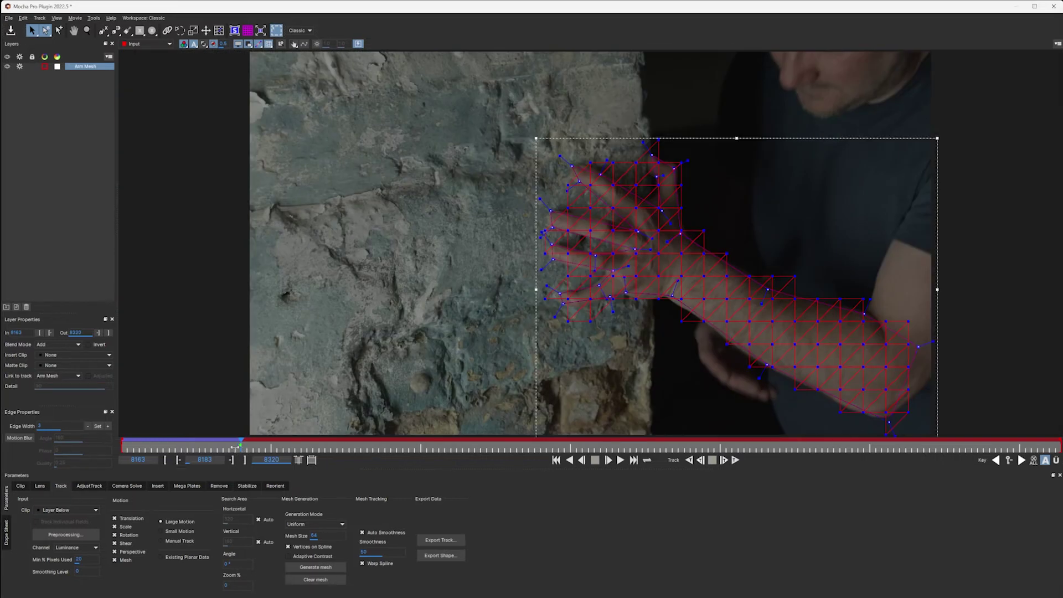
{"action": "mouse_move", "coordinate": [238, 445]}
{"action": "left_mouse_down"}
{"action": "mouse_move", "coordinate": [222, 446]}
{"action": "mouse_move", "coordinate": [241, 449]}
{"action": "left_mouse_up"}
Track the arm mesh forward from frame 8183, check it around 8196, then hide Arm Mesh
{"action": "left_click", "coordinate": [735, 460]}
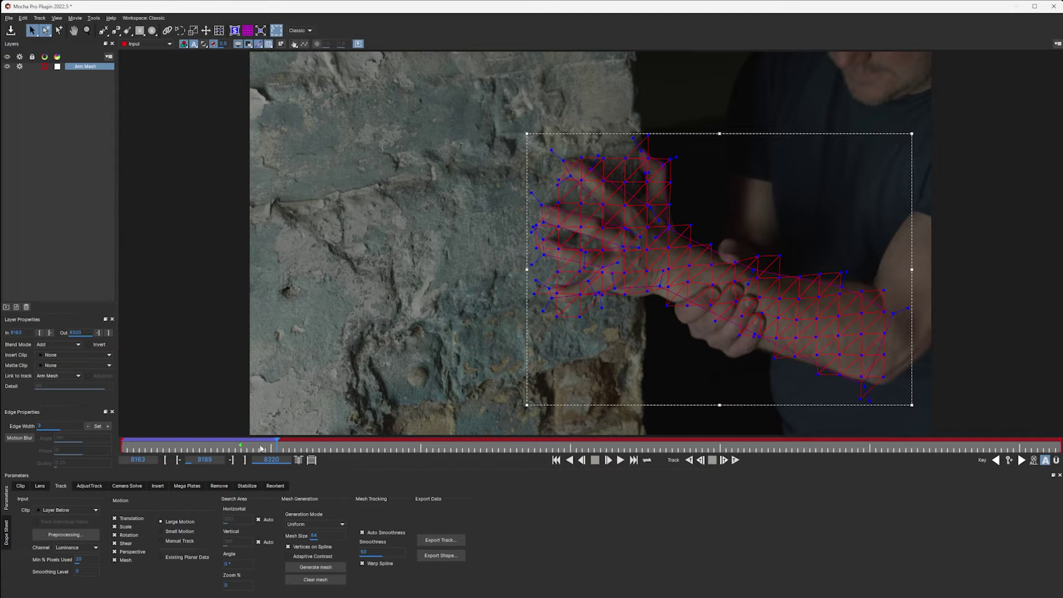
{"action": "mouse_move", "coordinate": [275, 446]}
{"action": "left_mouse_down"}
{"action": "mouse_move", "coordinate": [264, 450]}
{"action": "mouse_move", "coordinate": [278, 449]}
{"action": "left_mouse_up"}
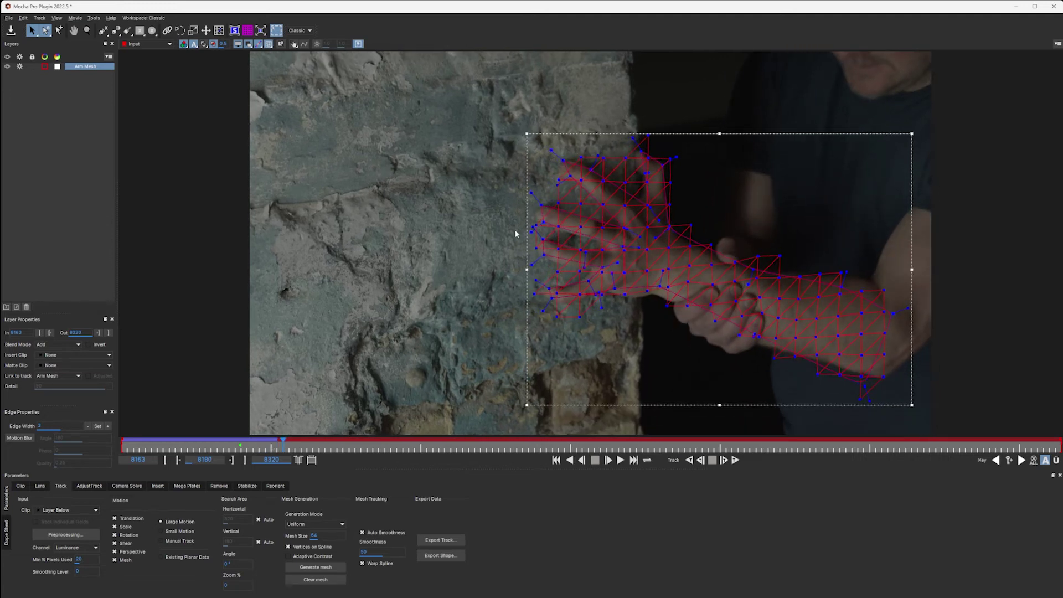
{"action": "left_click", "coordinate": [254, 449]}
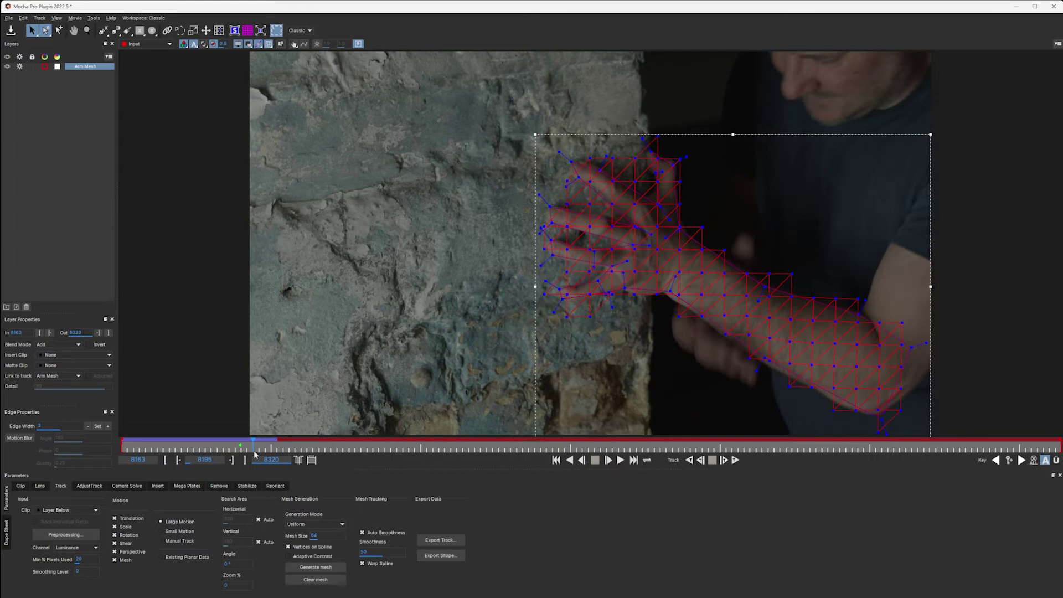
{"action": "left_click_drag", "start_coordinate": [251, 447], "coordinate": [256, 447]}
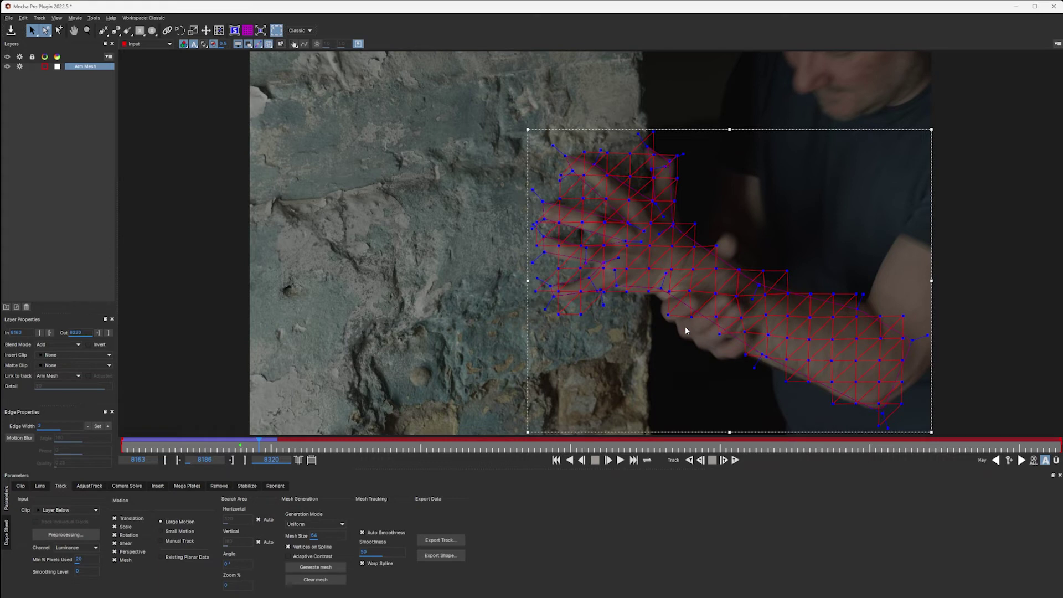
{"action": "left_click", "coordinate": [7, 67]}
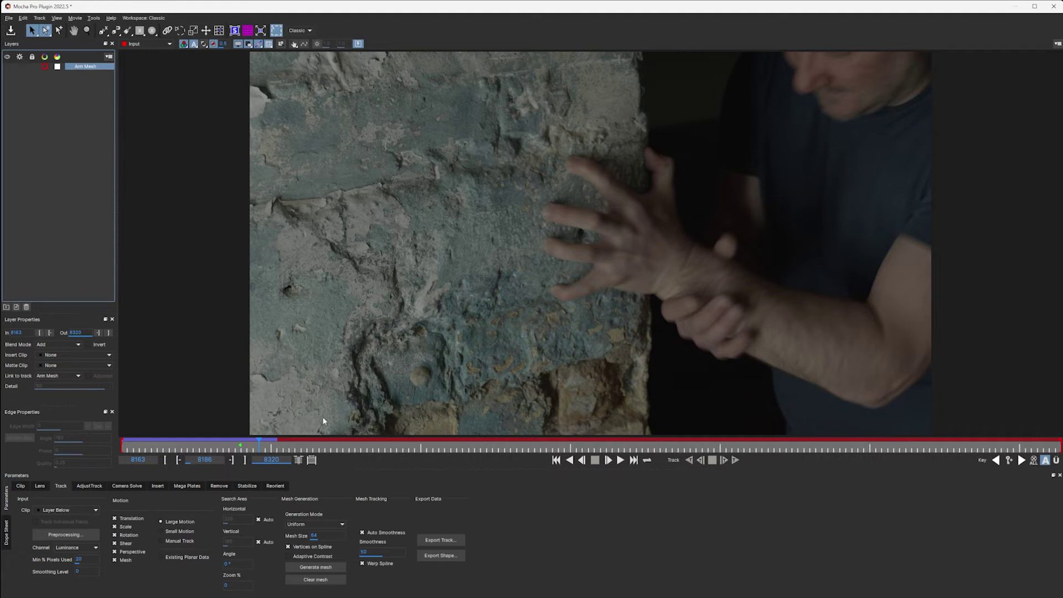
{"action": "mouse_move", "coordinate": [262, 447]}
{"action": "left_mouse_down"}
{"action": "mouse_move", "coordinate": [283, 444]}
{"action": "mouse_move", "coordinate": [273, 451]}
{"action": "left_mouse_up"}
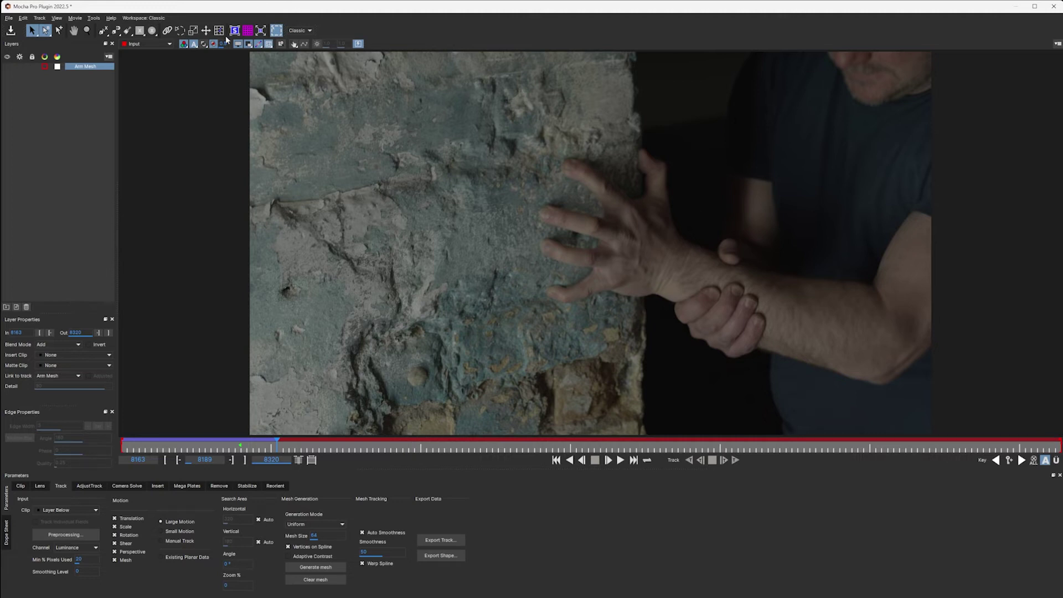
Draw and adjust an ellipse around the gripping fist, turn Shear off, and track it to 8320
{"action": "left_click", "coordinate": [152, 31]}
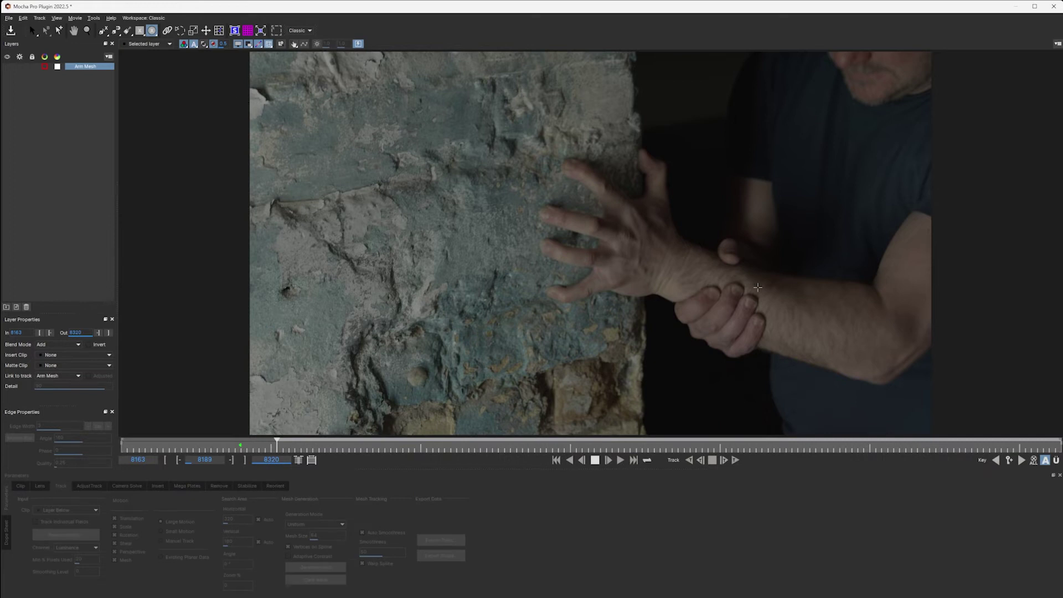
{"action": "left_click_drag", "start_coordinate": [678, 273], "coordinate": [776, 383]}
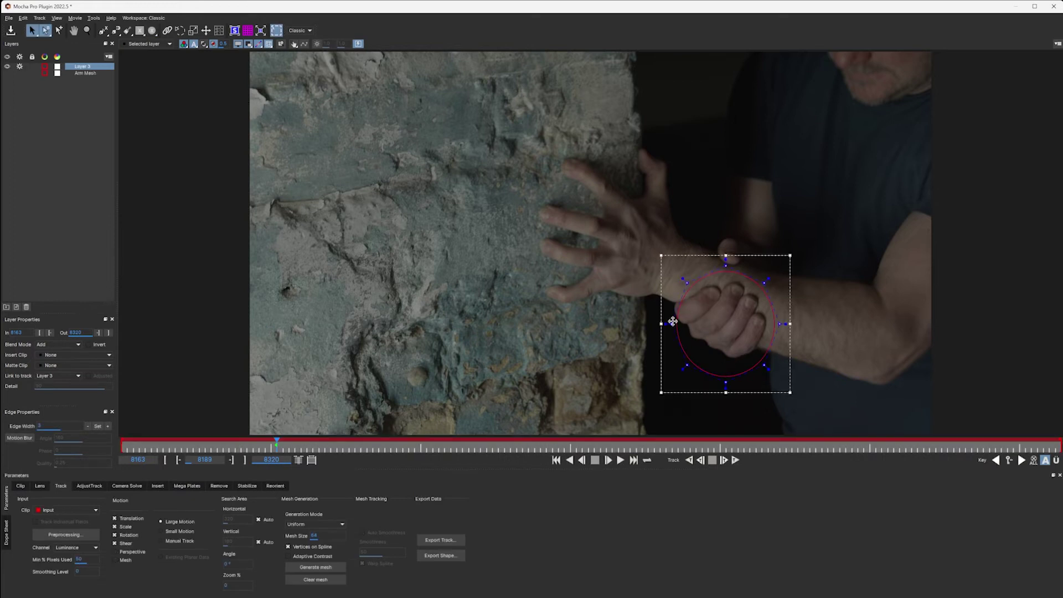
{"action": "left_click_drag", "start_coordinate": [725, 261], "coordinate": [727, 271]}
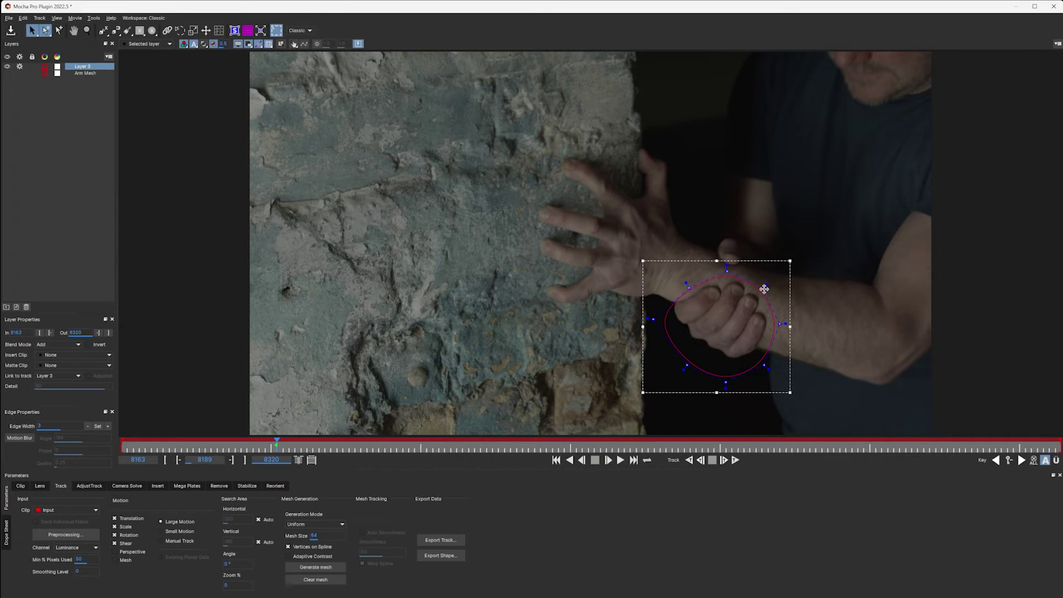
{"action": "left_click_drag", "start_coordinate": [781, 323], "coordinate": [775, 323]}
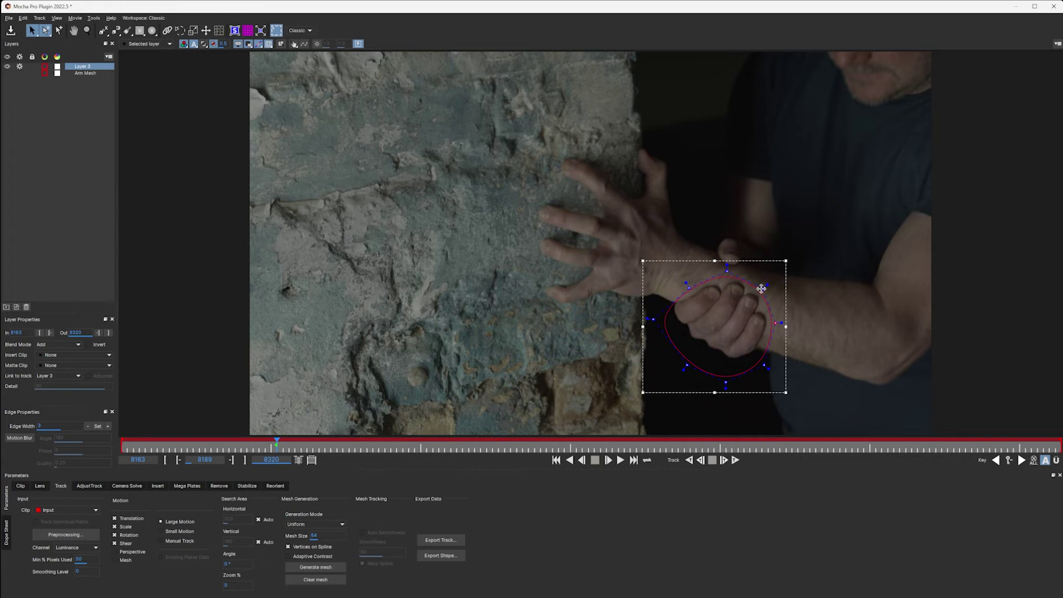
{"action": "left_click_drag", "start_coordinate": [764, 365], "coordinate": [763, 365]}
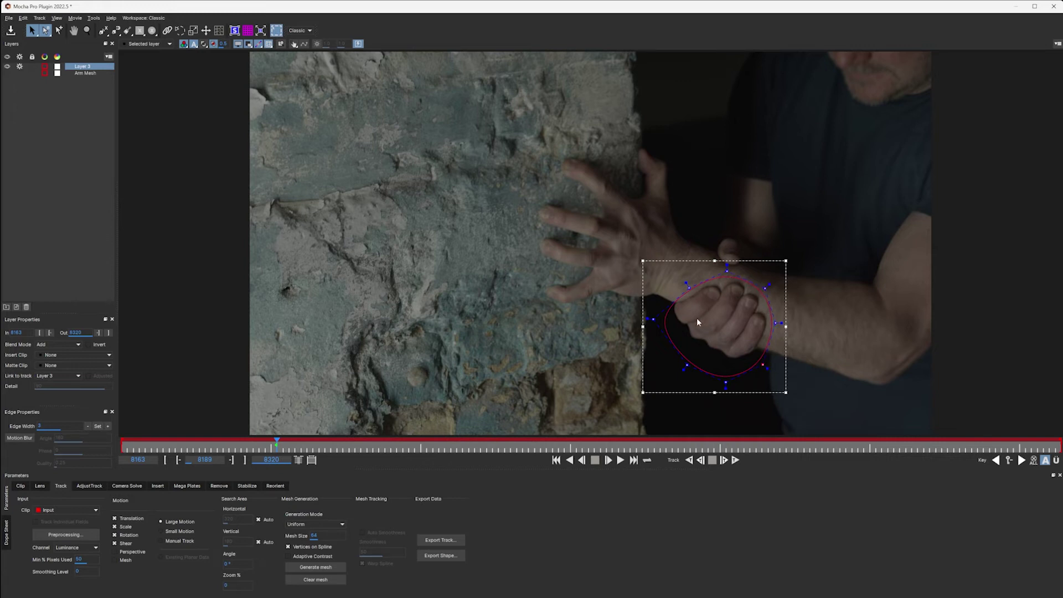
{"action": "left_click", "coordinate": [125, 543]}
{"action": "left_click", "coordinate": [735, 460]}
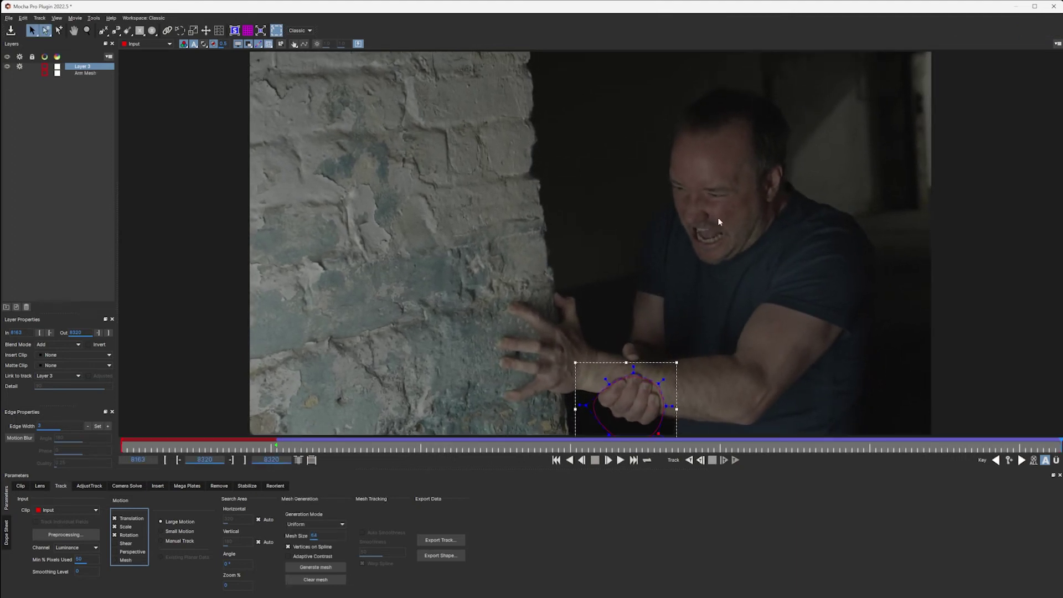
Reshape the Layer 3 ellipse's points and outline so it hugs the gripping fist and wrist
{"action": "left_click_drag", "start_coordinate": [713, 399], "coordinate": [704, 315]}
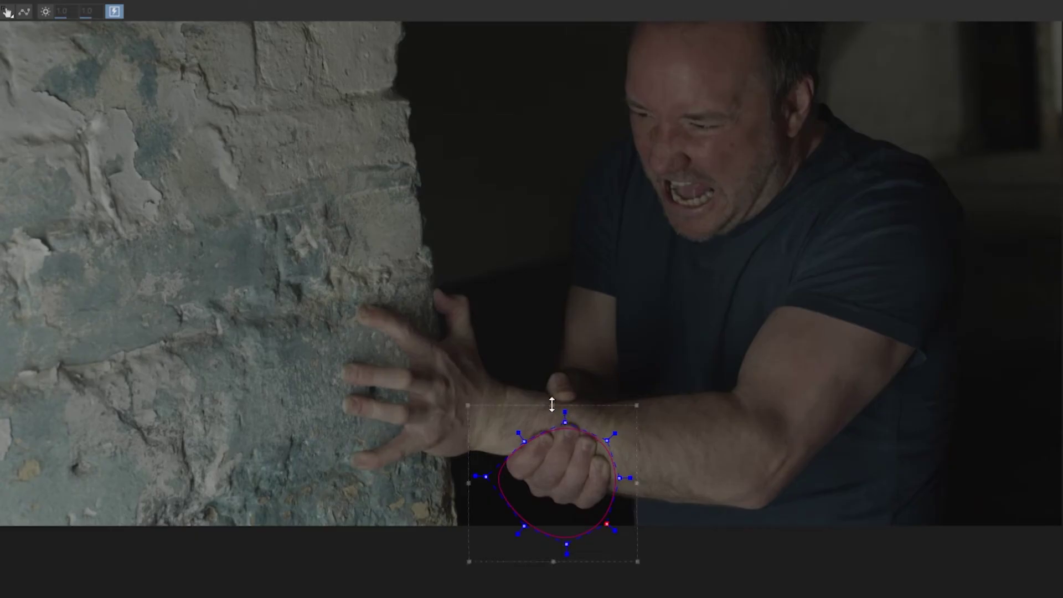
{"action": "left_click_drag", "start_coordinate": [553, 405], "coordinate": [554, 389]}
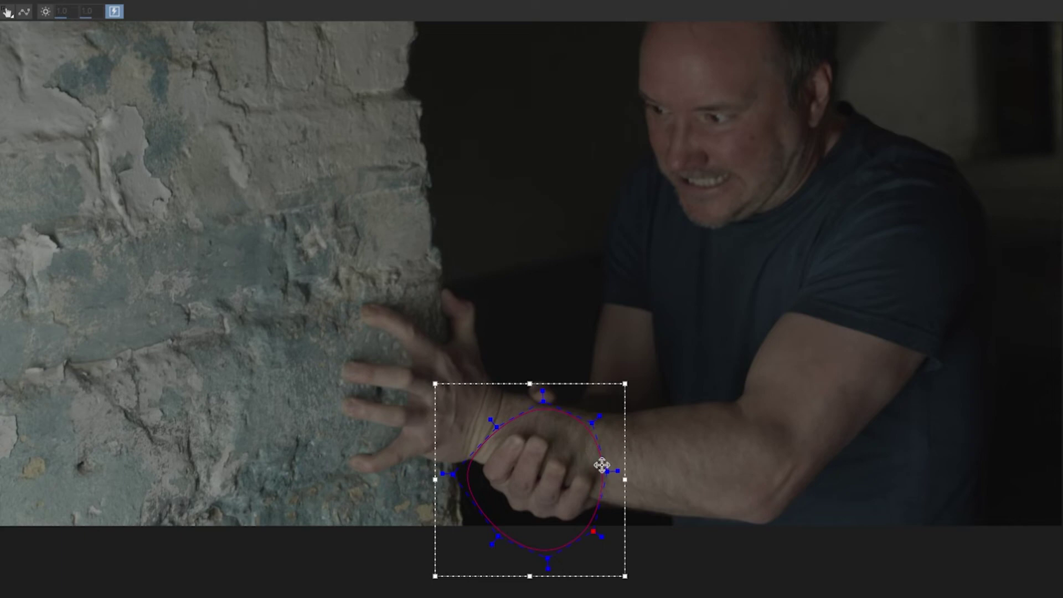
{"action": "left_click_drag", "start_coordinate": [607, 472], "coordinate": [616, 471]}
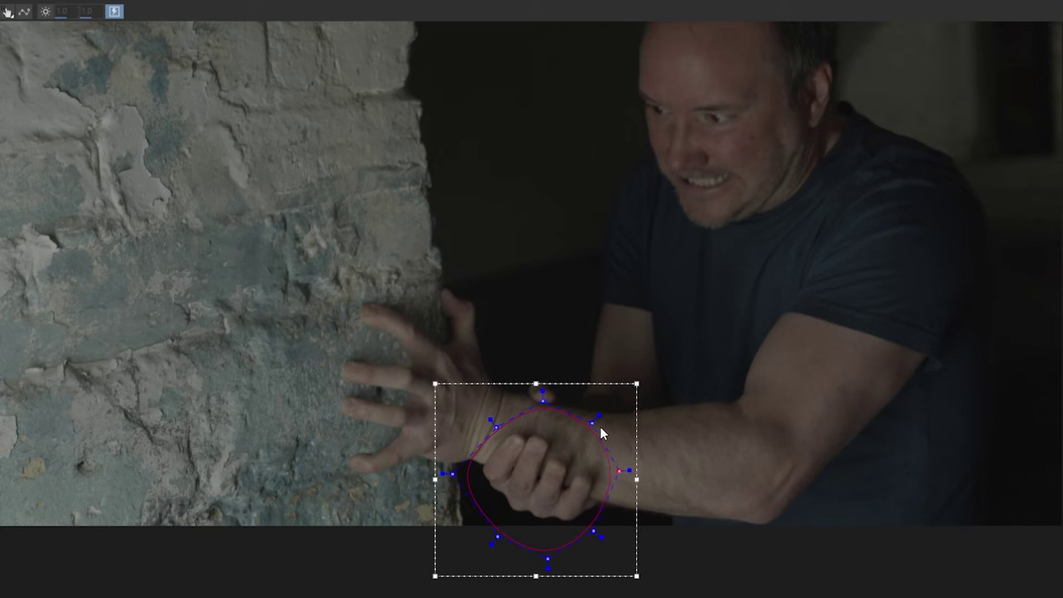
{"action": "left_click_drag", "start_coordinate": [592, 423], "coordinate": [600, 419]}
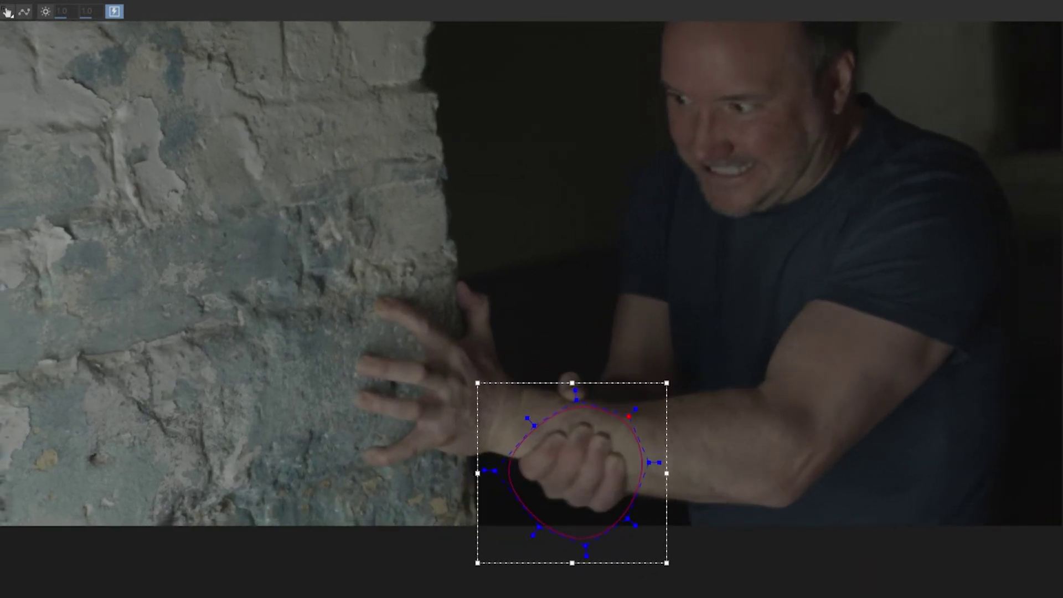
{"action": "mouse_move", "coordinate": [572, 382]}
{"action": "left_mouse_down"}
{"action": "mouse_move", "coordinate": [564, 396]}
{"action": "mouse_move", "coordinate": [568, 389]}
{"action": "left_mouse_up"}
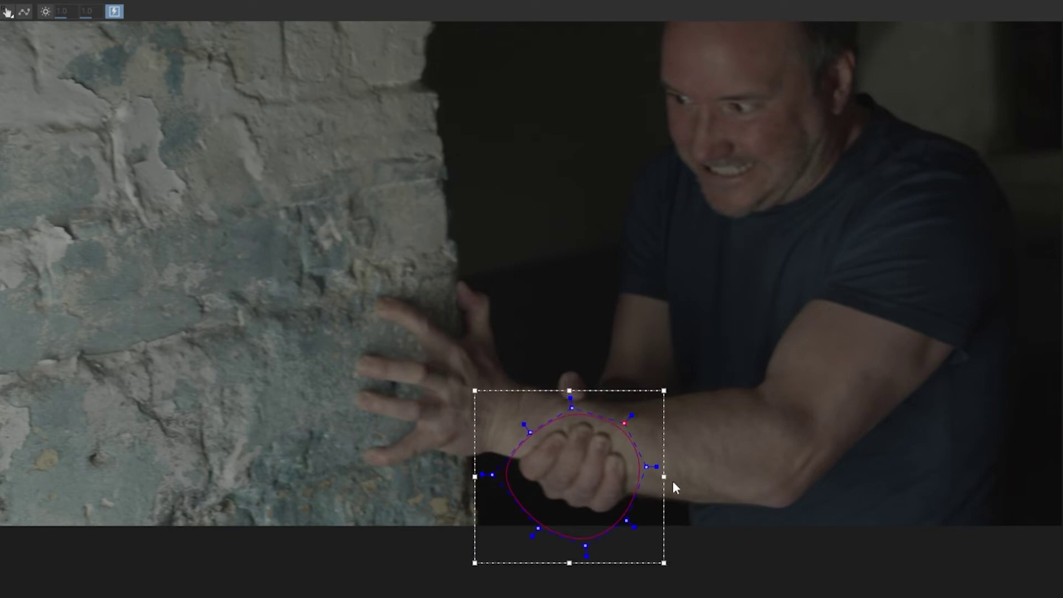
{"action": "left_click_drag", "start_coordinate": [670, 484], "coordinate": [658, 479]}
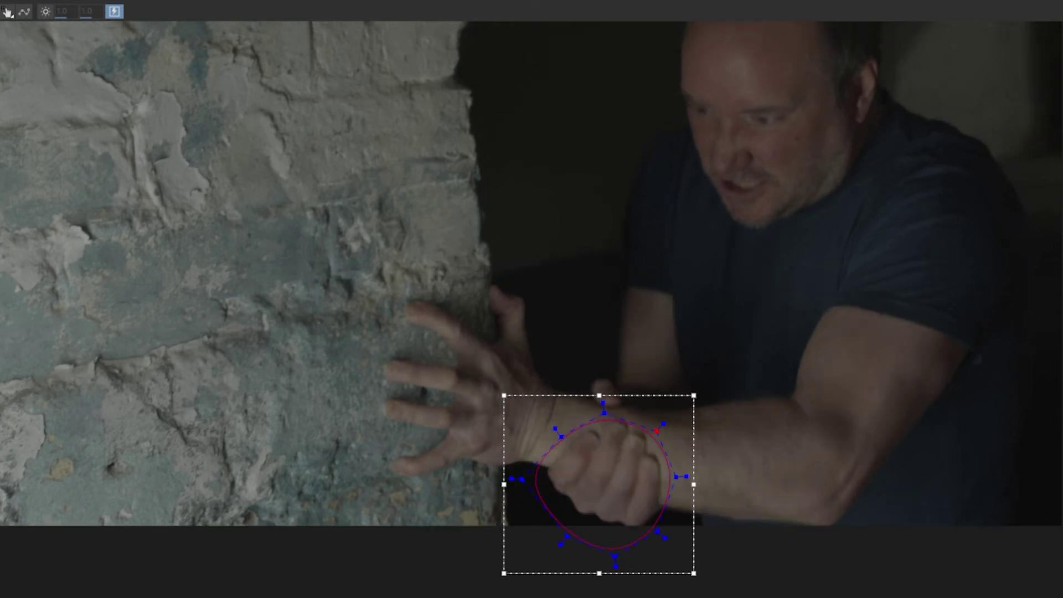
{"action": "left_click_drag", "start_coordinate": [604, 412], "coordinate": [614, 405]}
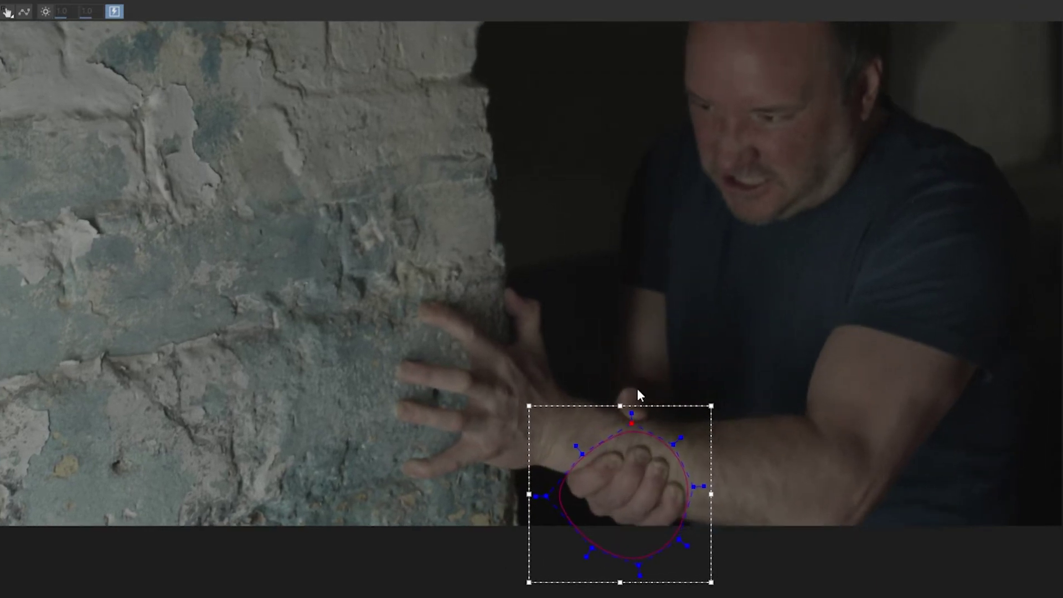
{"action": "left_click_drag", "start_coordinate": [629, 424], "coordinate": [634, 435]}
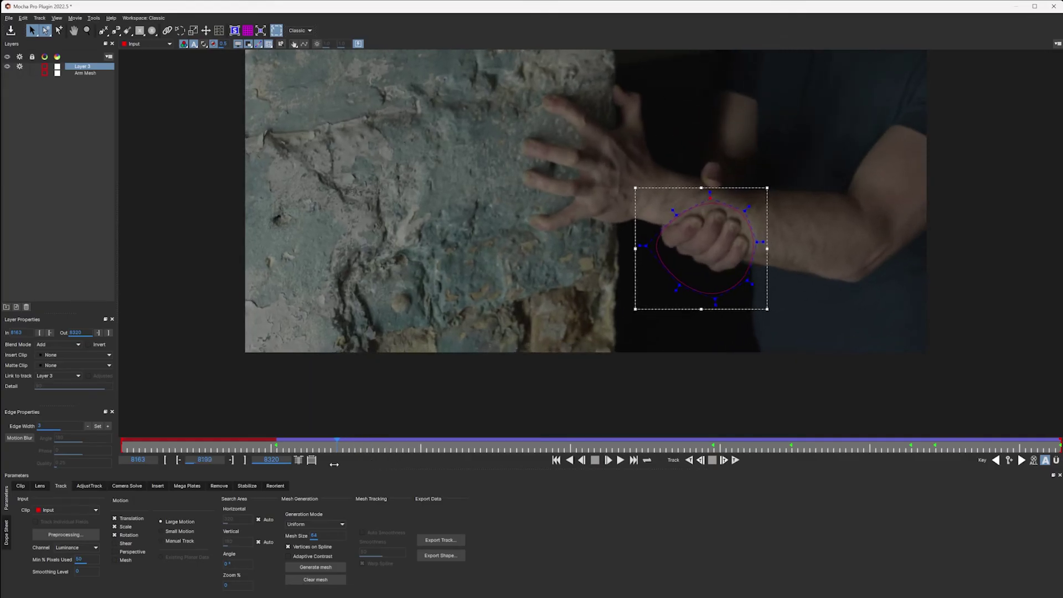
At frame 8185, pull the mask's left, top and lower-right points onto the blurred hand
{"action": "left_click_drag", "start_coordinate": [334, 464], "coordinate": [272, 461]}
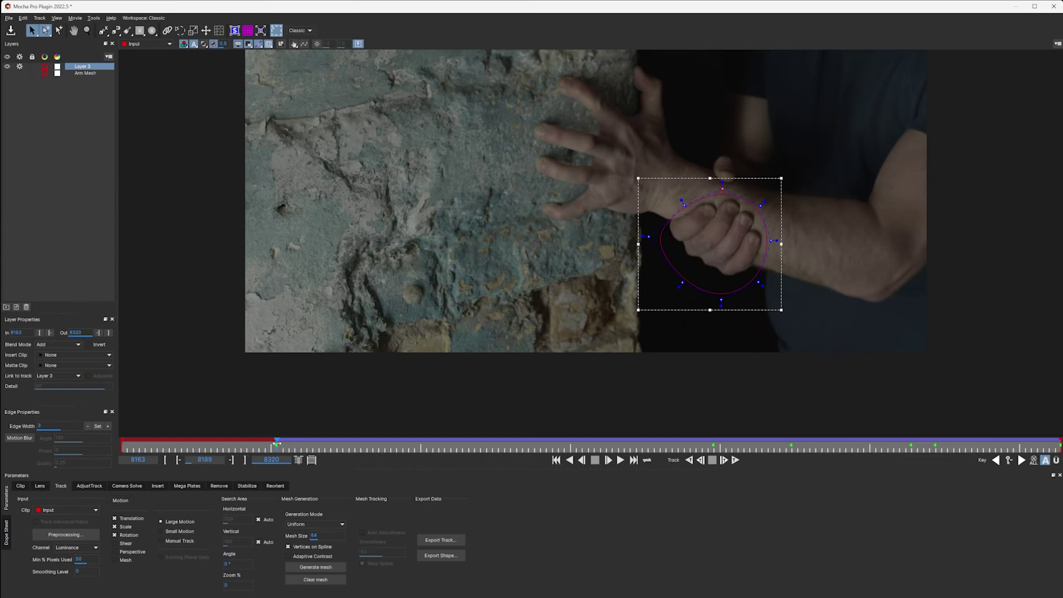
{"action": "left_click_drag", "start_coordinate": [277, 443], "coordinate": [258, 444]}
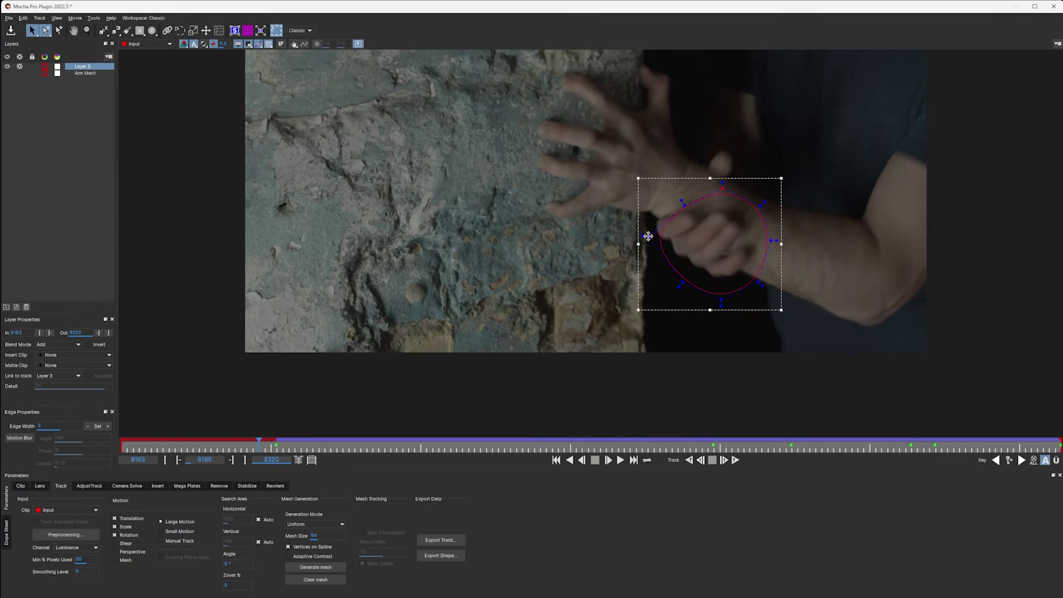
{"action": "left_click_drag", "start_coordinate": [660, 238], "coordinate": [621, 223]}
{"action": "left_click_drag", "start_coordinate": [719, 193], "coordinate": [766, 200]}
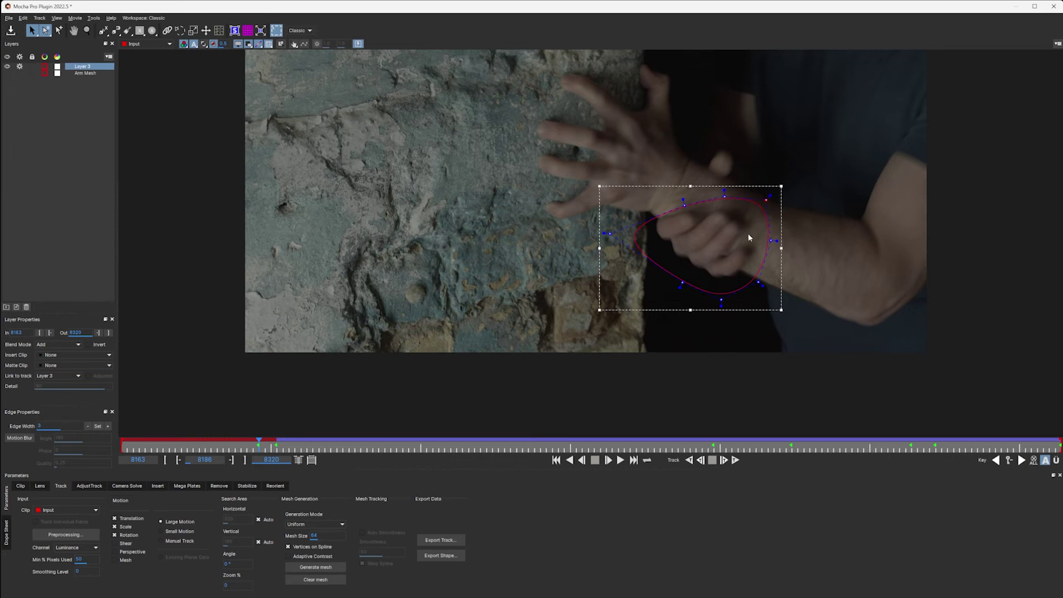
{"action": "left_click_drag", "start_coordinate": [758, 283], "coordinate": [744, 281]}
On frames 8184–8188, move and enlarge the hand mask to cover the fist
{"action": "left_click_drag", "start_coordinate": [262, 447], "coordinate": [272, 444]}
{"action": "left_click_drag", "start_coordinate": [256, 445], "coordinate": [247, 445]}
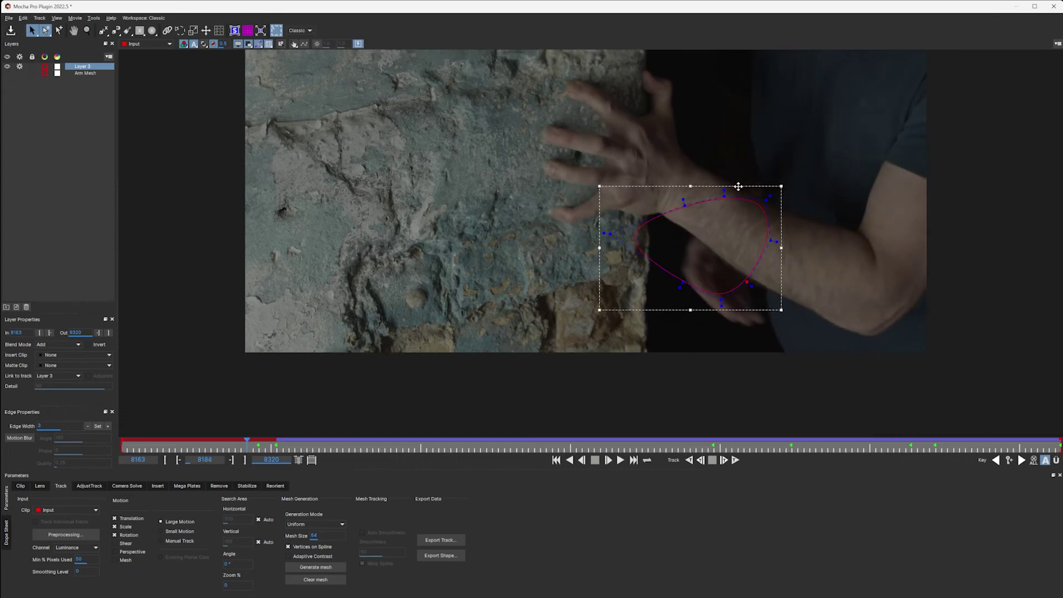
{"action": "left_click_drag", "start_coordinate": [738, 186], "coordinate": [702, 243]}
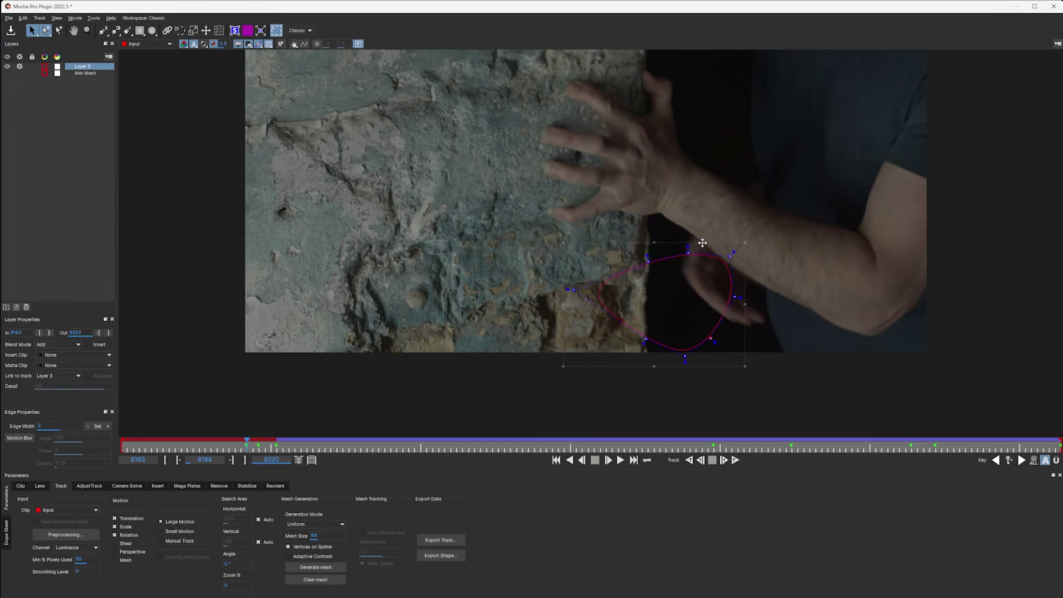
{"action": "left_click_drag", "start_coordinate": [249, 446], "coordinate": [251, 446]}
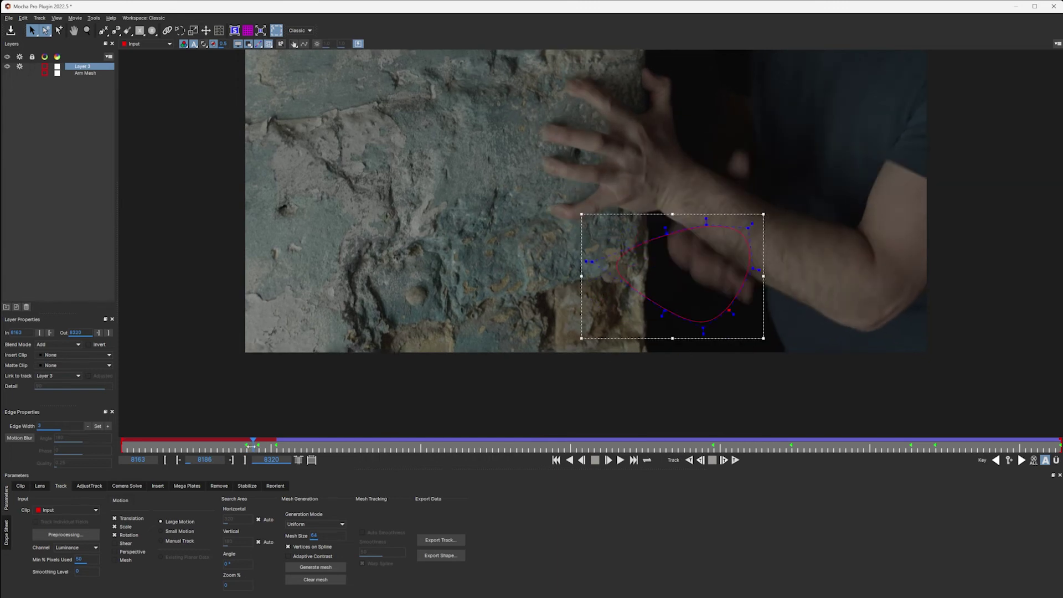
{"action": "left_click_drag", "start_coordinate": [708, 224], "coordinate": [706, 213]}
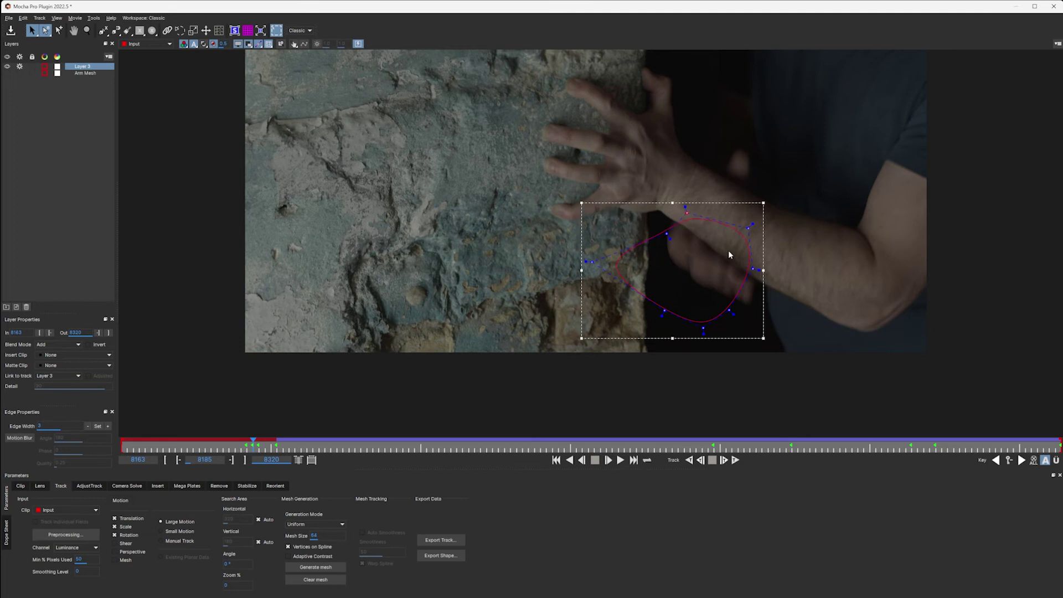
{"action": "left_click_drag", "start_coordinate": [751, 269], "coordinate": [772, 276]}
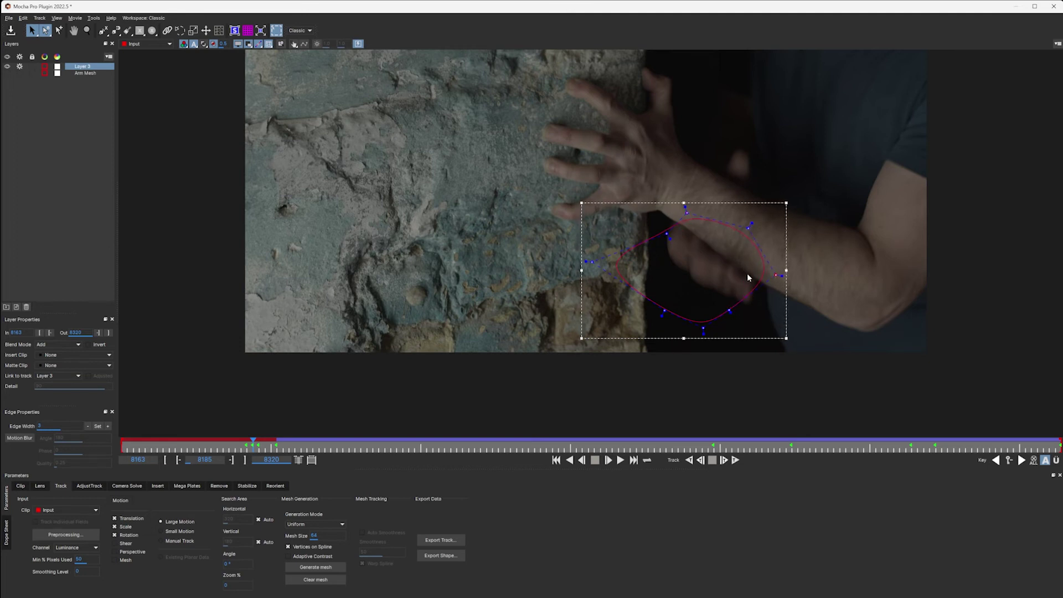
{"action": "left_click_drag", "start_coordinate": [726, 307], "coordinate": [763, 317]}
{"action": "left_click_drag", "start_coordinate": [255, 444], "coordinate": [268, 446]}
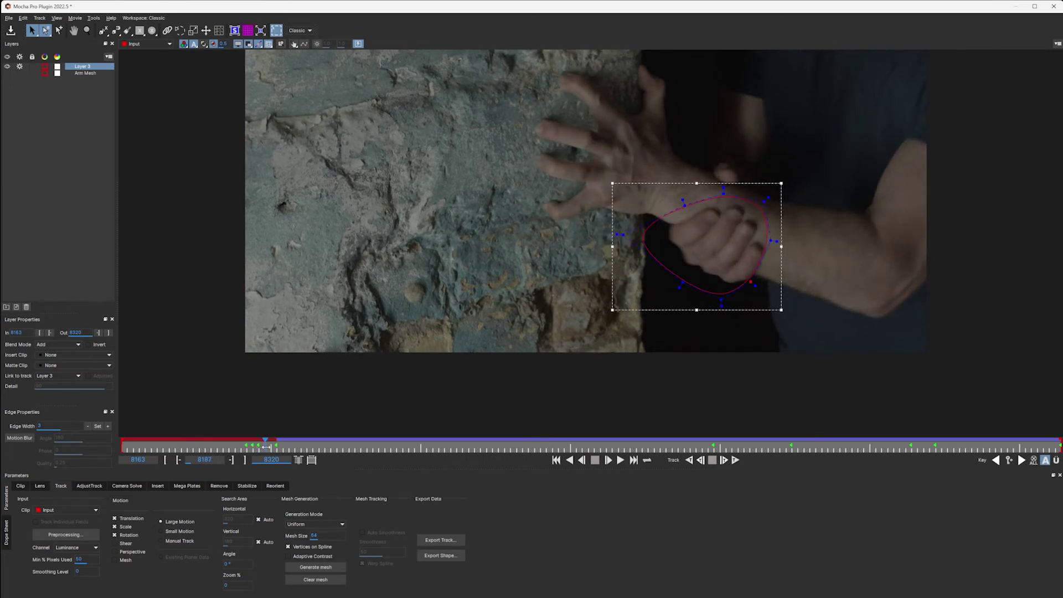
{"action": "mouse_move", "coordinate": [268, 446]}
{"action": "left_mouse_down"}
{"action": "mouse_move", "coordinate": [232, 443]}
{"action": "mouse_move", "coordinate": [255, 444]}
{"action": "left_mouse_up"}
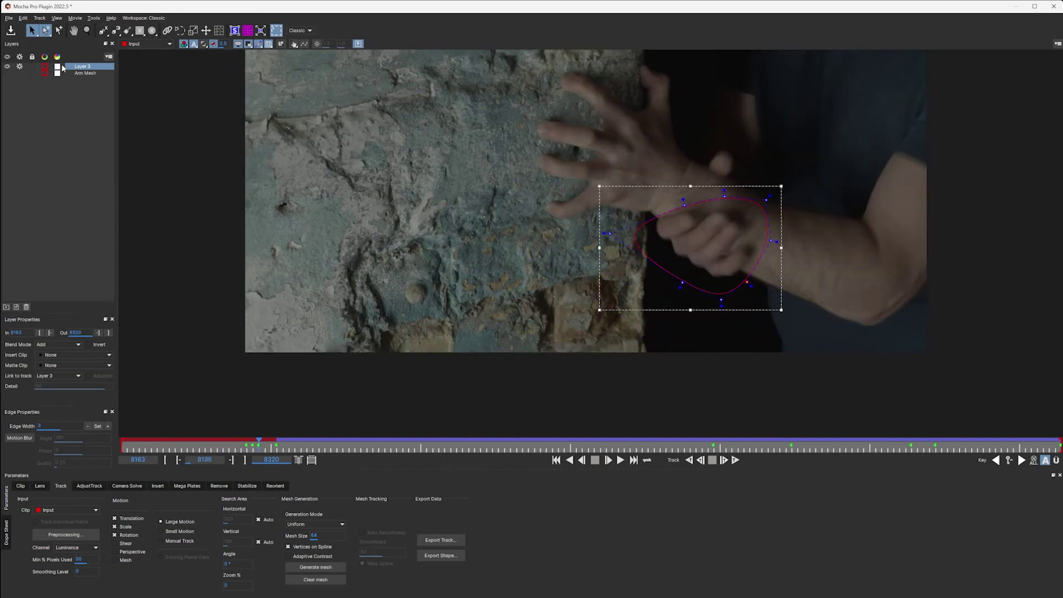
Rename Layer 3 to 'Hand track matte'
{"action": "double_click", "coordinate": [63, 66]}
{"action": "type", "text": "Hand track ma"}
{"action": "type", "text": "tte"}
{"action": "key", "text": "Return"}
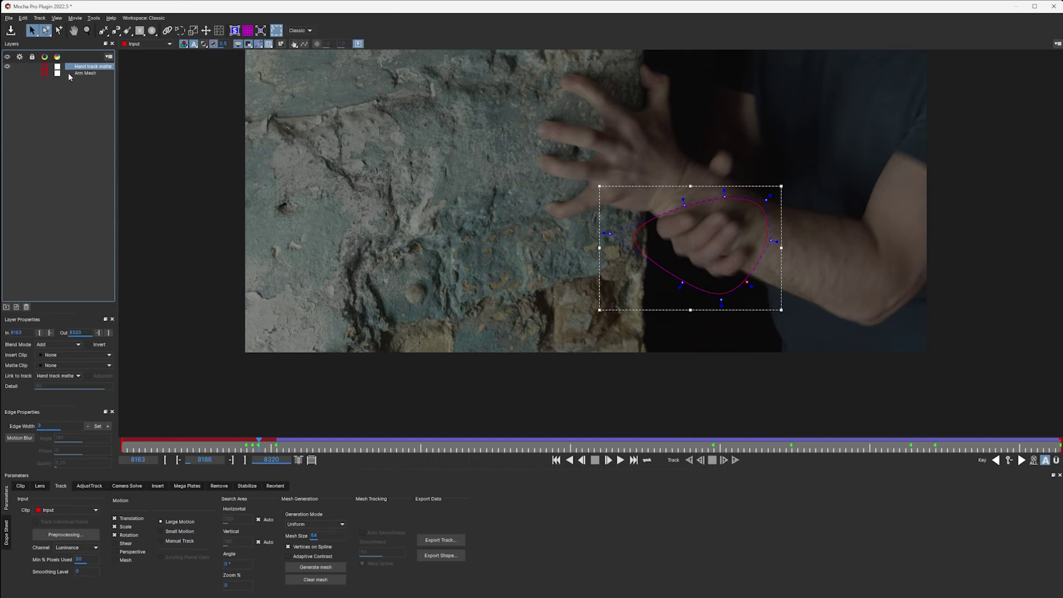
Make Arm Mesh visible, track it forward from an earlier frame, and play back to check
{"action": "left_click", "coordinate": [83, 73]}
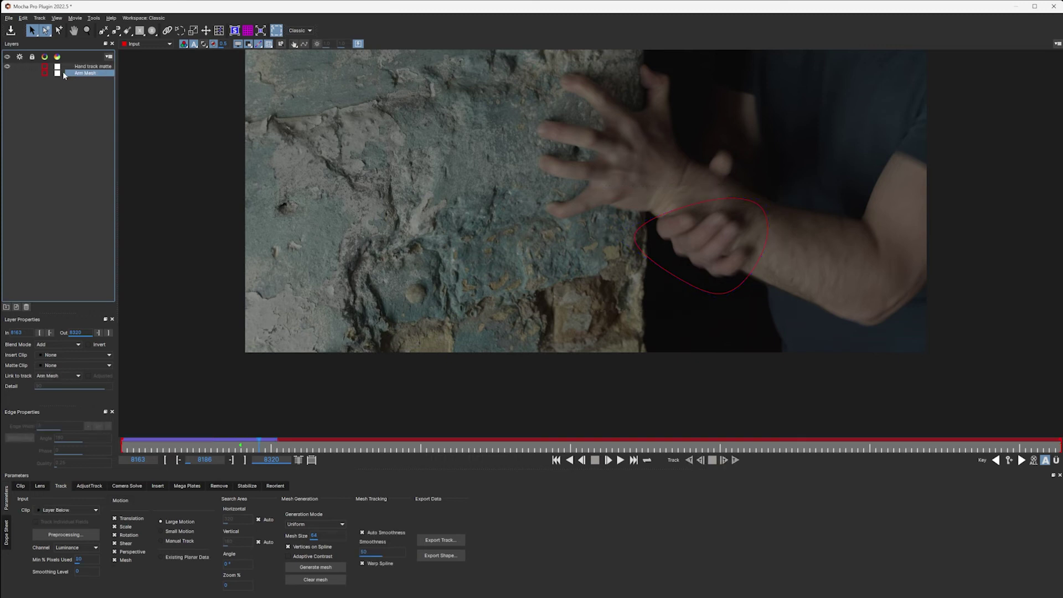
{"action": "left_click", "coordinate": [7, 72]}
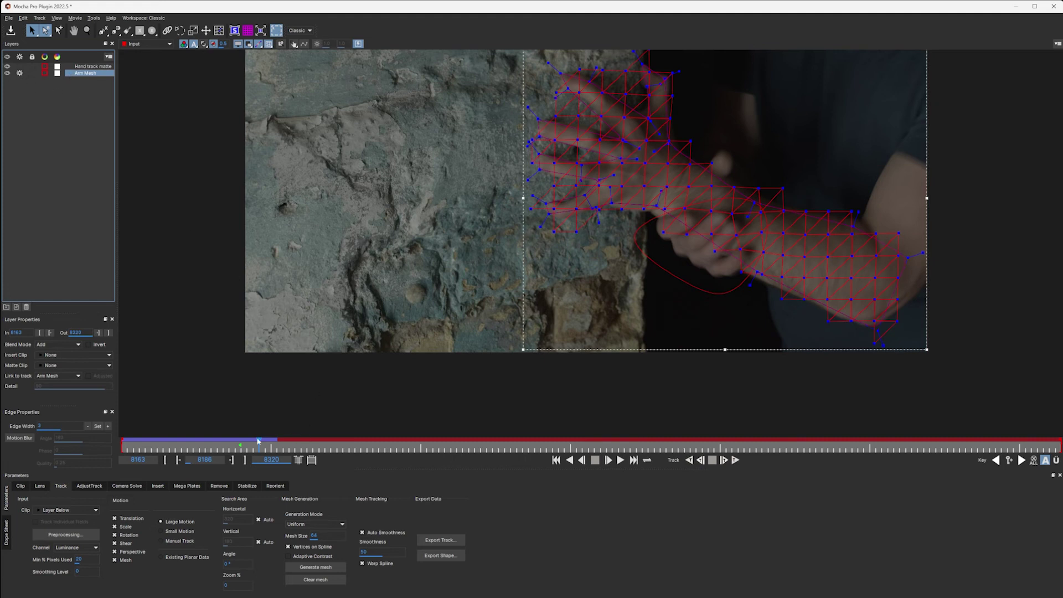
{"action": "left_click_drag", "start_coordinate": [258, 441], "coordinate": [240, 446]}
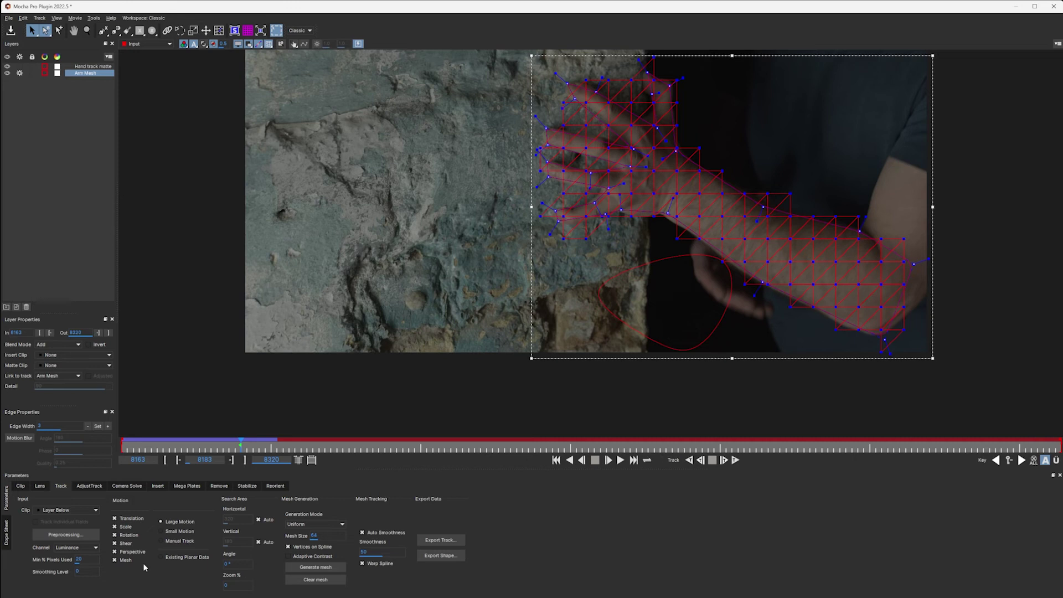
{"action": "left_click", "coordinate": [735, 460]}
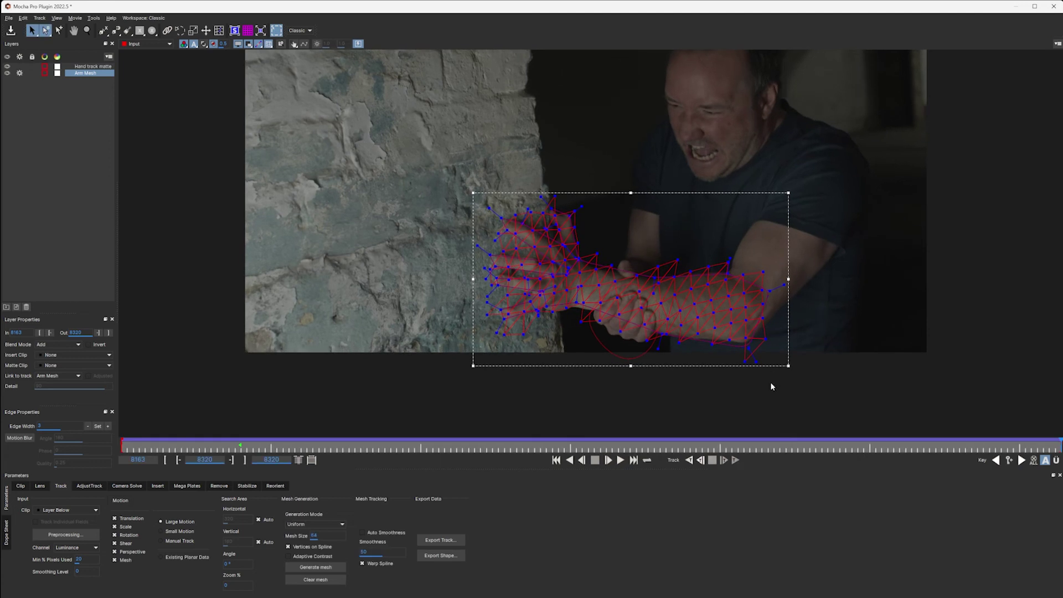
{"action": "left_click", "coordinate": [620, 459]}
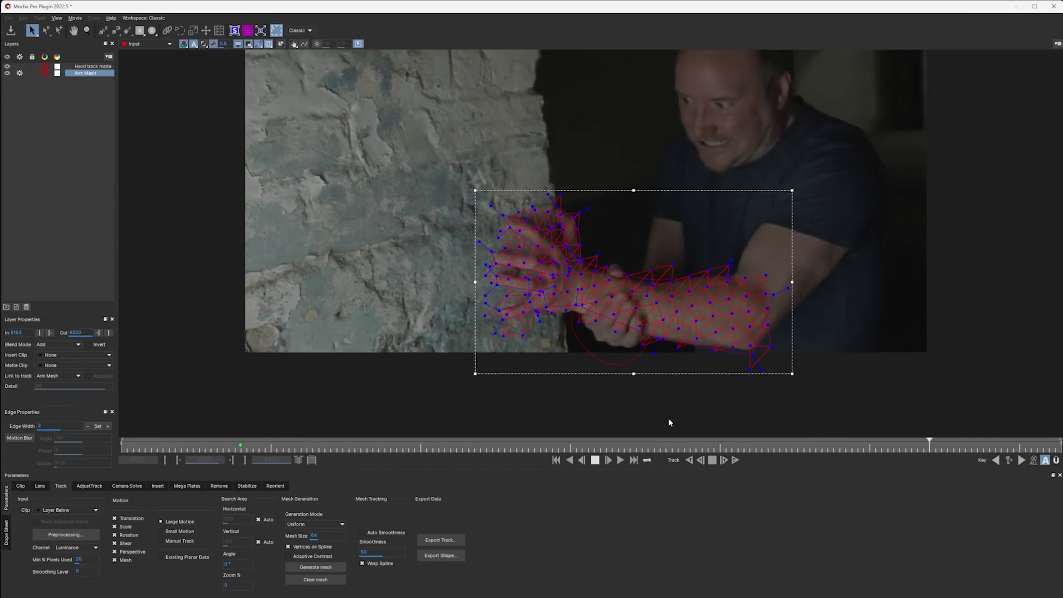
{"action": "key", "text": "space"}
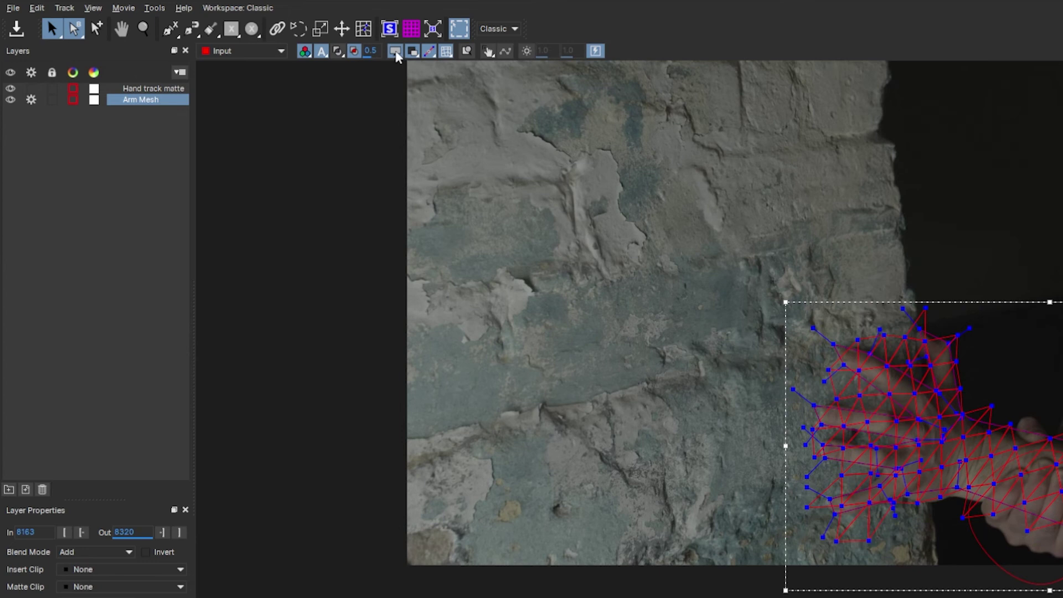
Hide the overlays and enable Mesh Warp stabilization at Normal render quality
{"action": "left_click", "coordinate": [395, 52]}
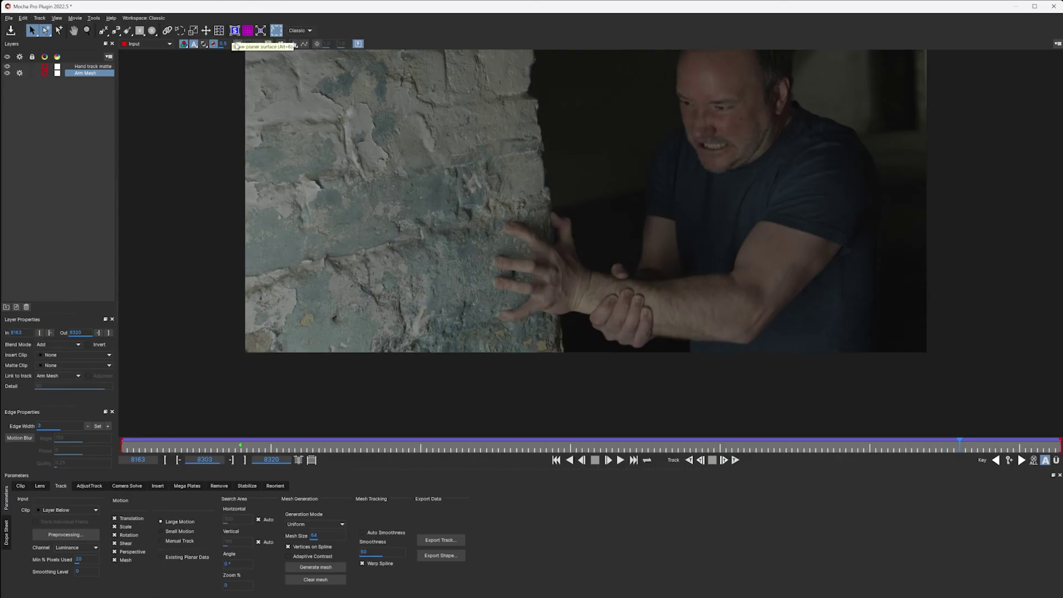
{"action": "left_click", "coordinate": [242, 486]}
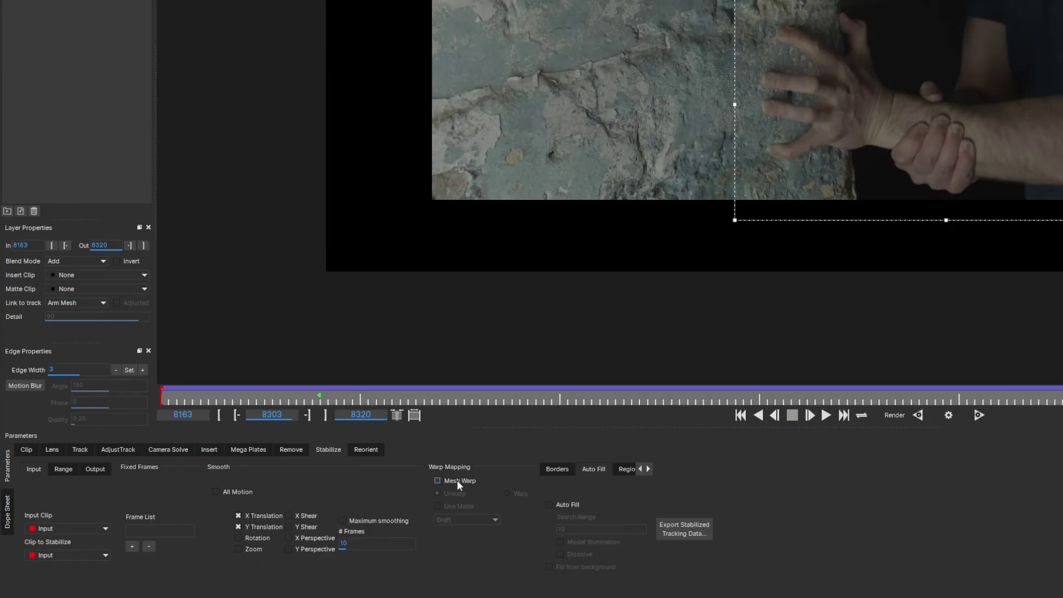
{"action": "left_click", "coordinate": [457, 480]}
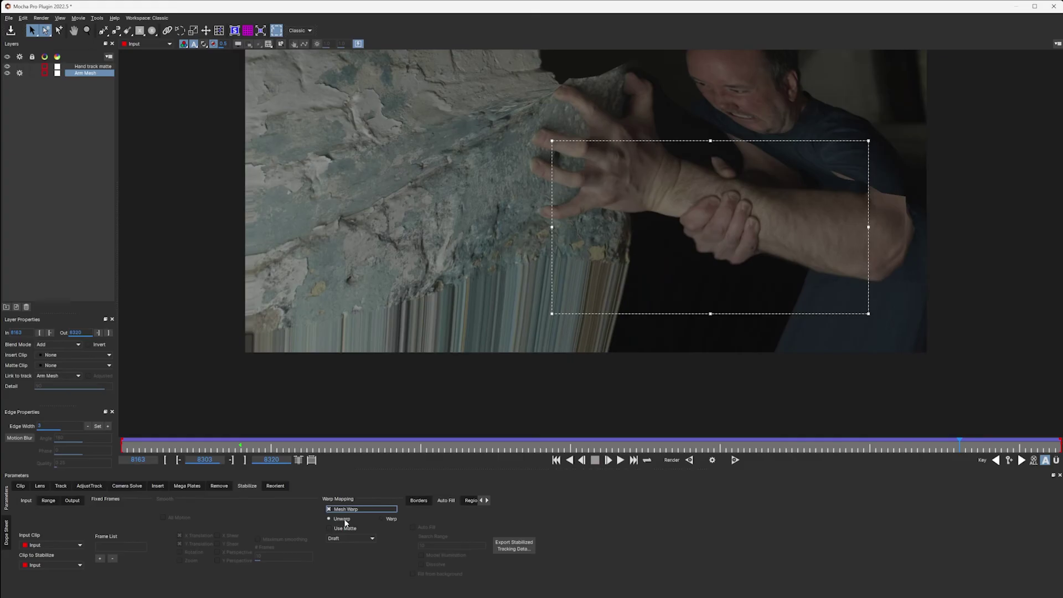
{"action": "left_click", "coordinate": [352, 538]}
{"action": "left_click", "coordinate": [357, 553]}
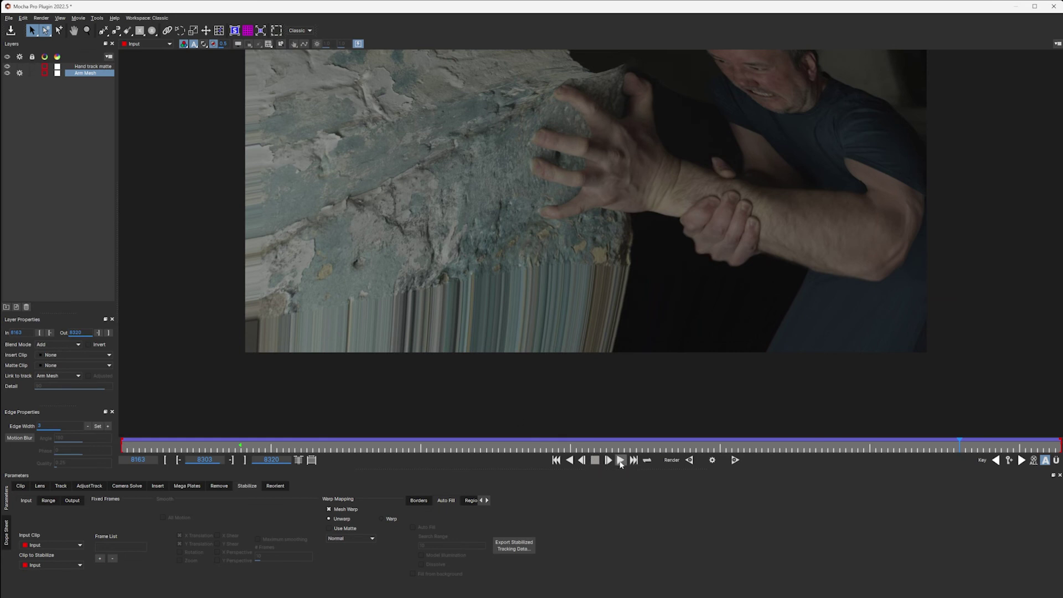
{"action": "left_click", "coordinate": [619, 460]}
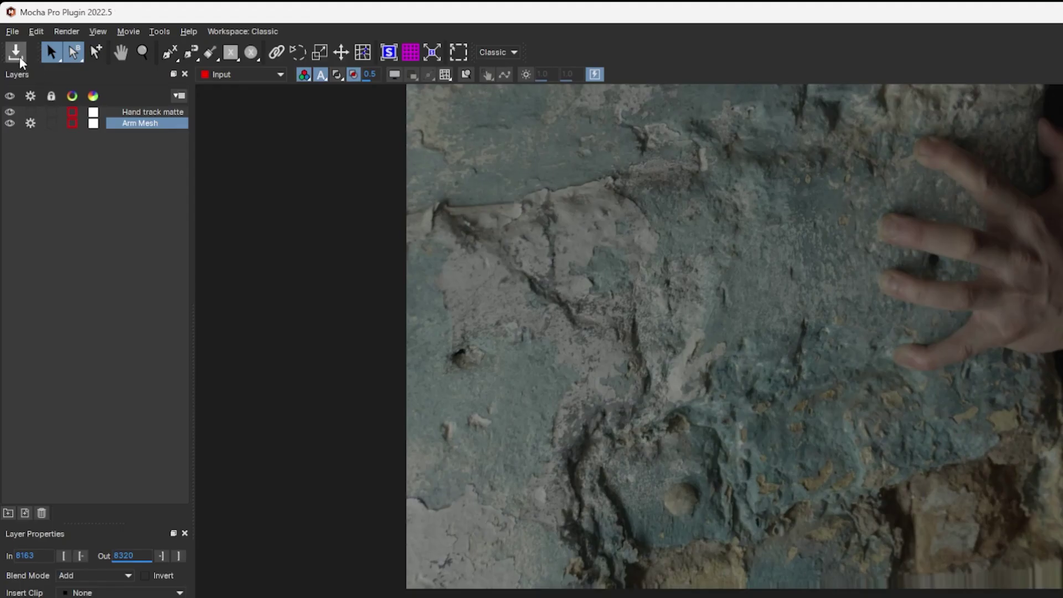
Open Mocha's File menu to save the project and exit back to Silhouette
{"action": "left_click", "coordinate": [15, 31]}
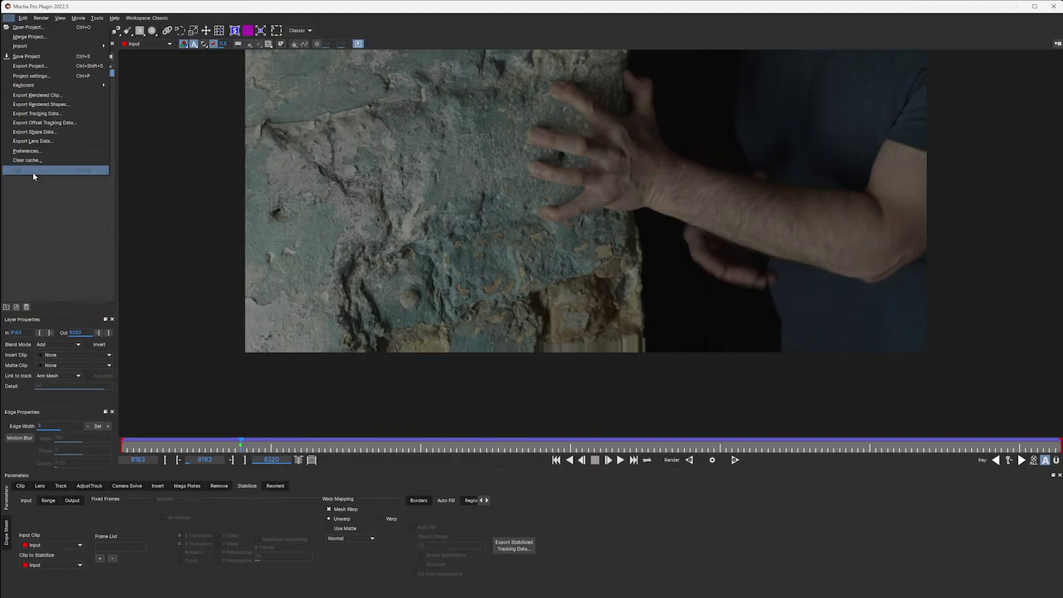